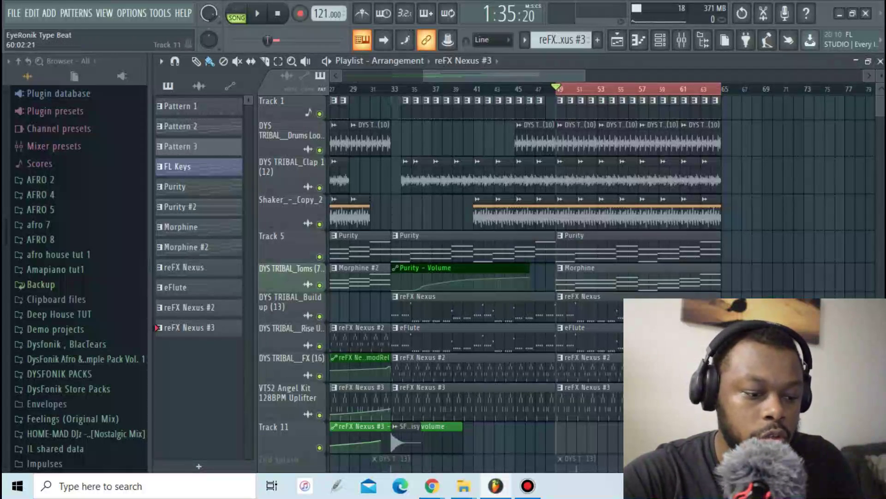
Switch to Chrome's "1 N Master 1.png" image and compare the waveforms of the mixes peaking at -6dB and -0dB.
mouse_move(436, 491)
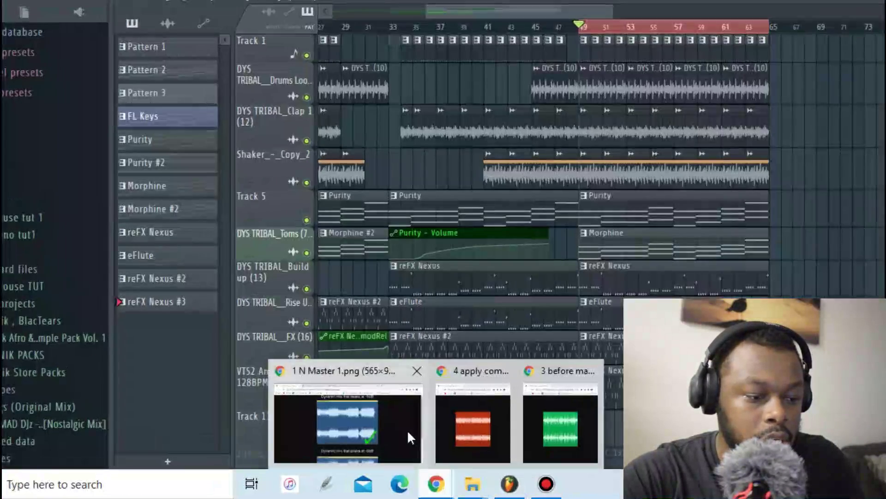
click(405, 440)
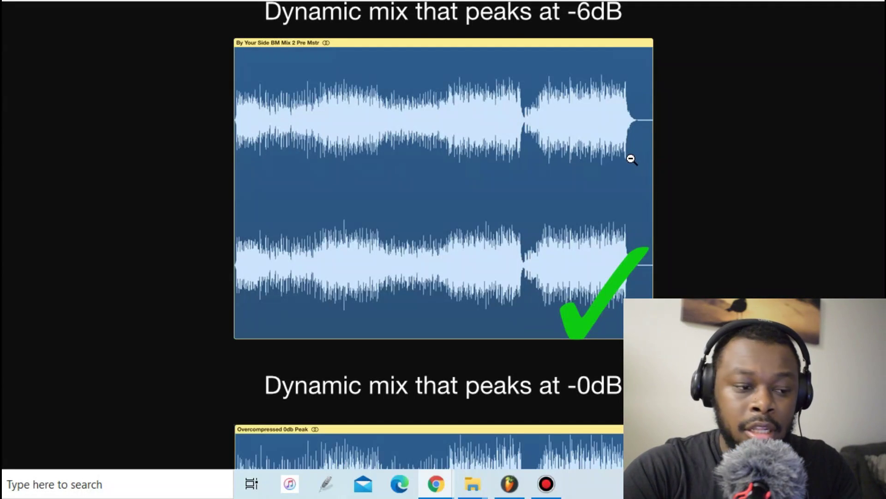
scroll(631, 145, down, 3)
scroll(631, 144, up, 3)
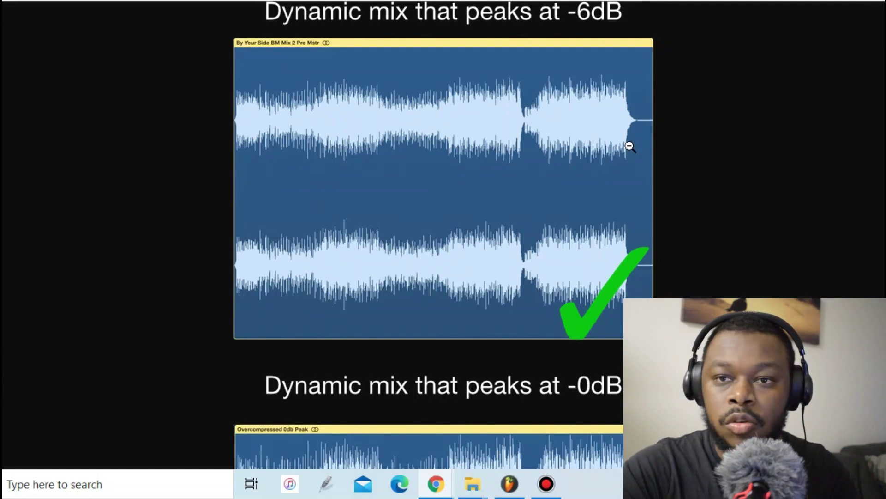
scroll(632, 147, down, 5)
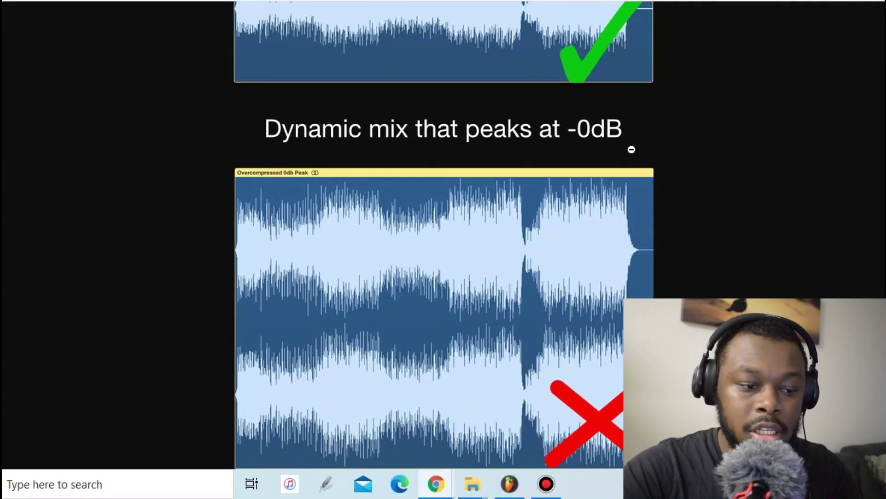
scroll(420, 105, up, 5)
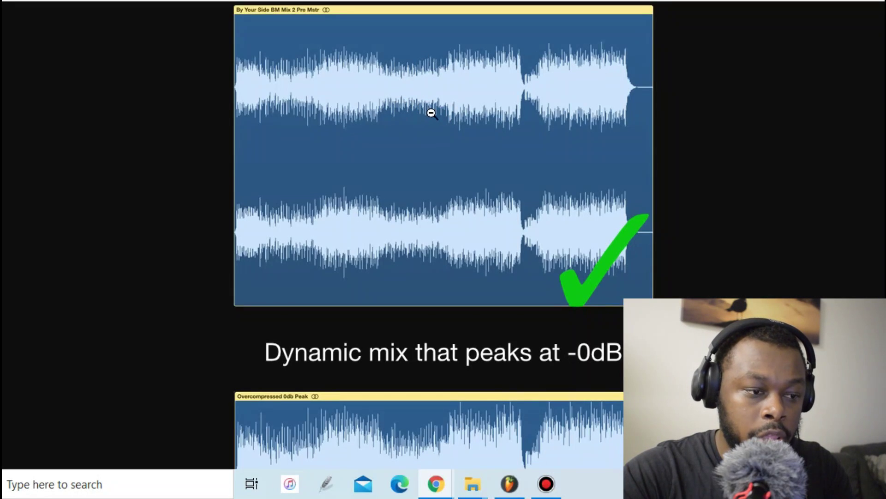
scroll(431, 109, down, 5)
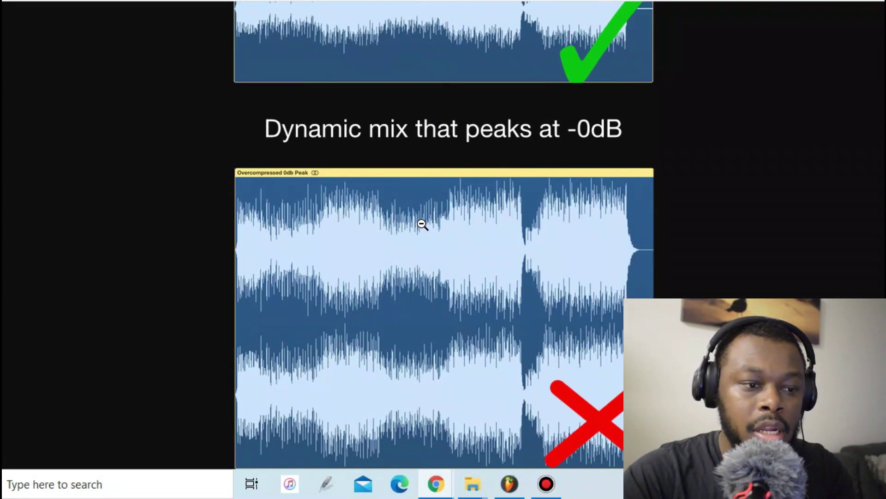
scroll(660, 199, up, 5)
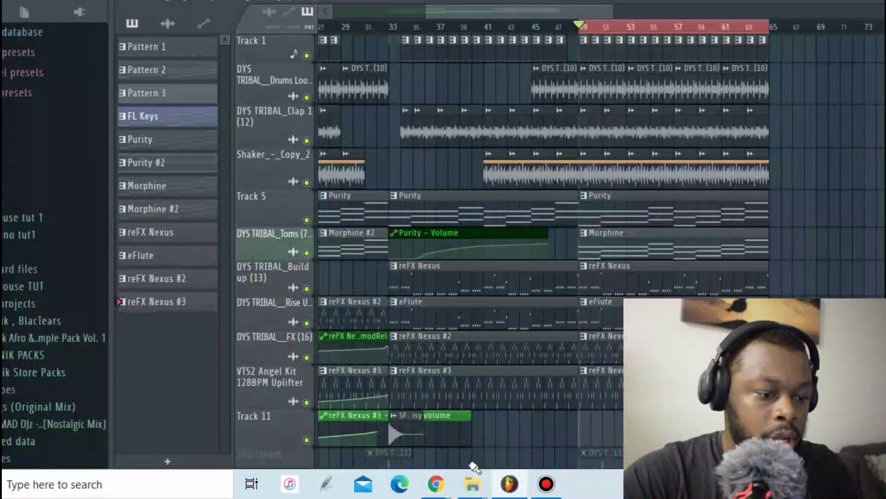
Open the "3 before master.png" image in Chrome and enlarge its green waveform for examination.
mouse_move(436, 483)
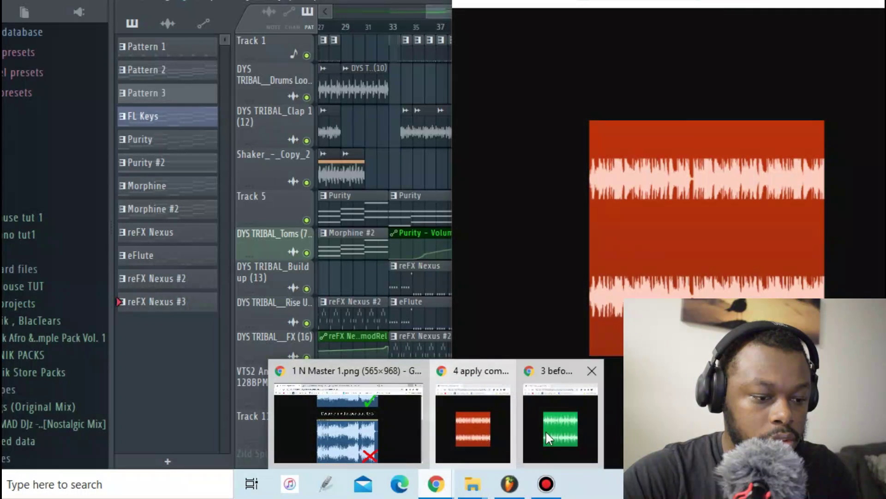
click(547, 432)
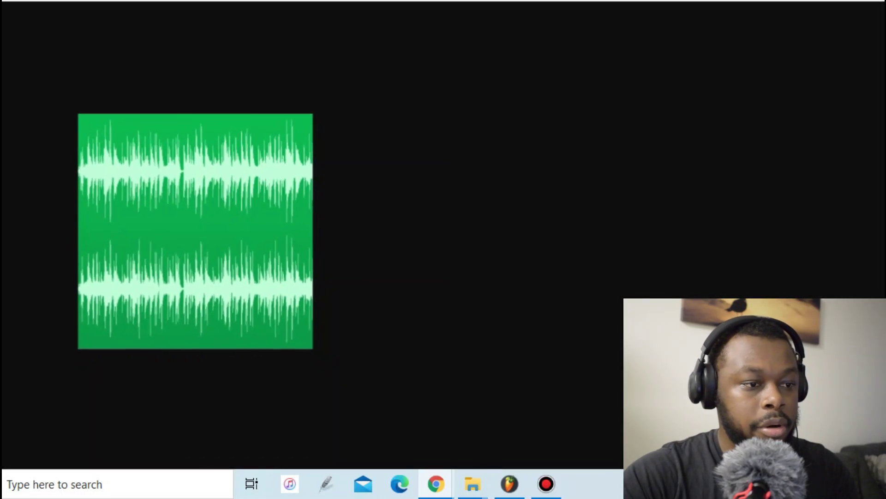
click(478, 126)
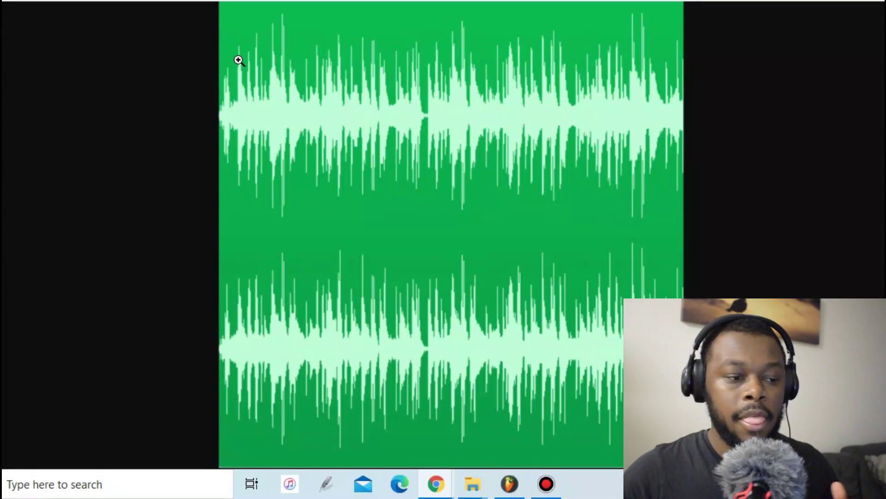
Examine the red waveform in the "4 apply compression master" image and compare it with the other reference images.
mouse_move(438, 494)
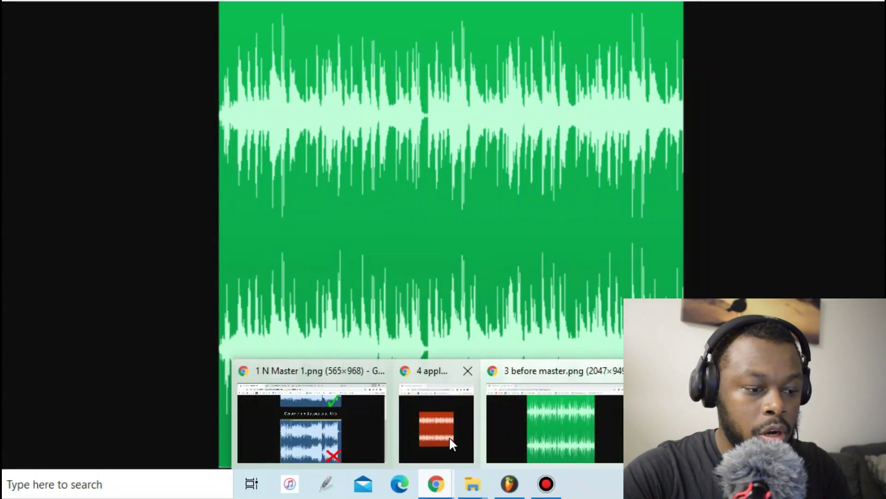
click(450, 436)
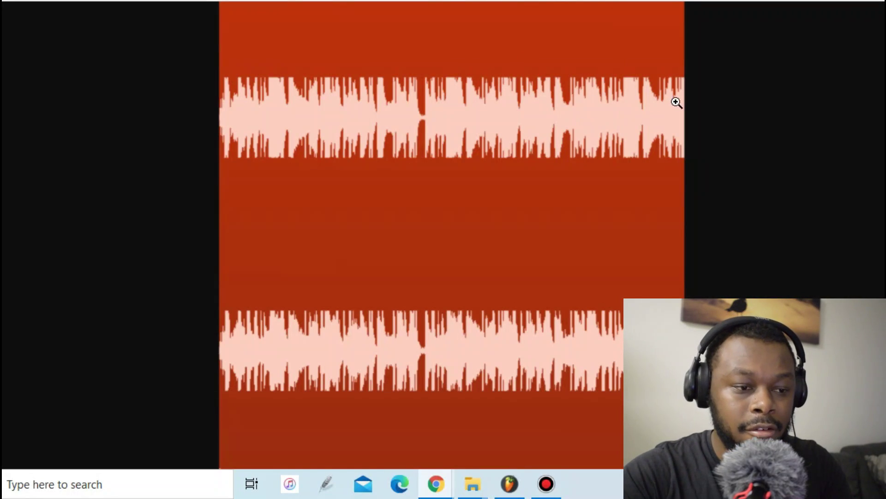
mouse_move(441, 487)
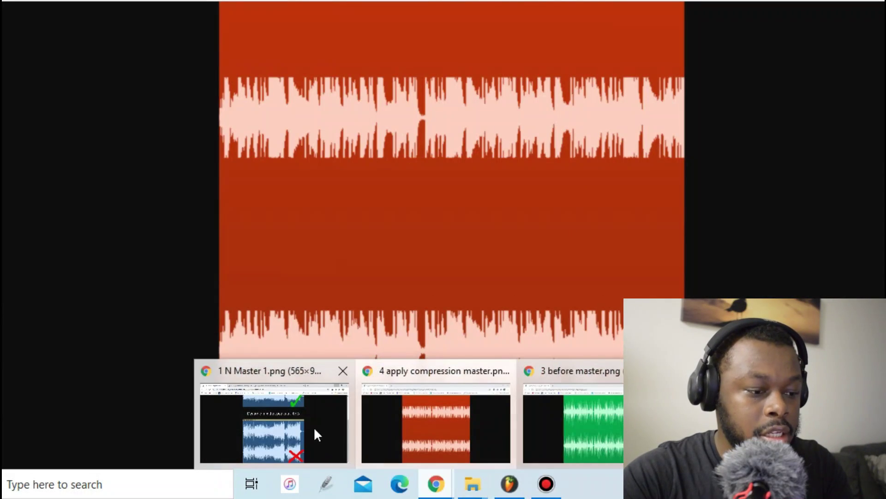
click(317, 433)
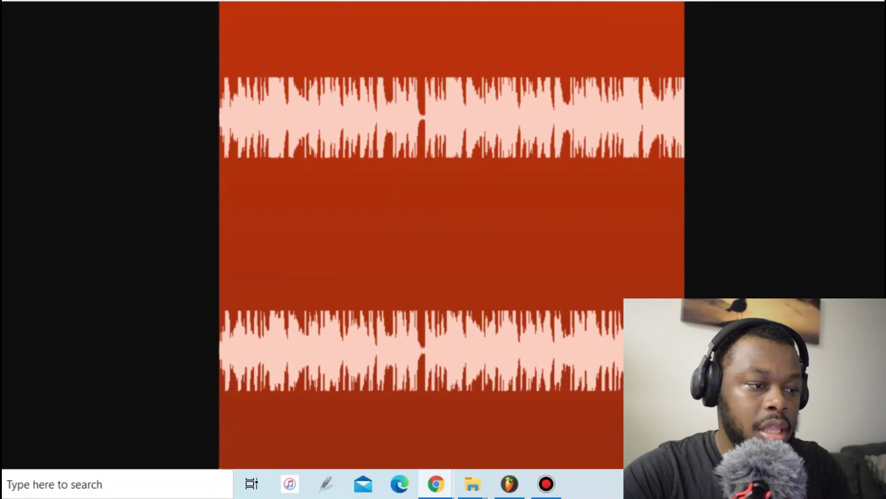
click(536, 77)
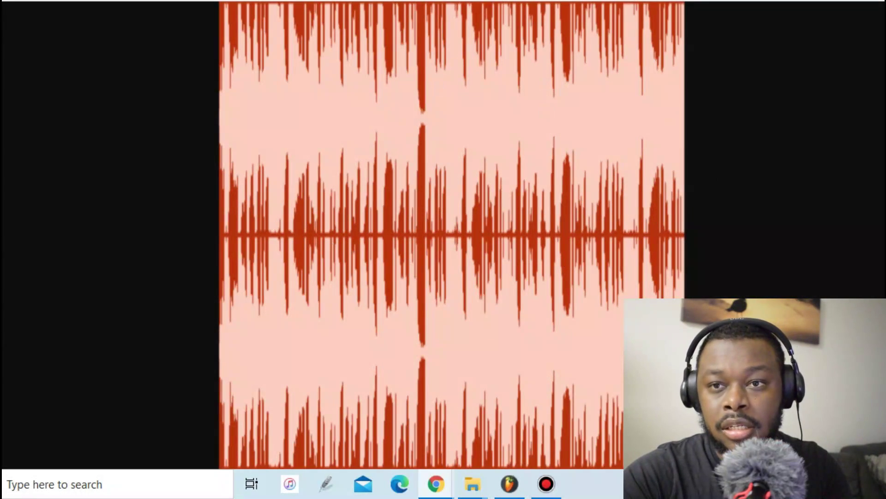
Switch back to FL Studio and look over the tracks of the playlist arrangement.
click(510, 484)
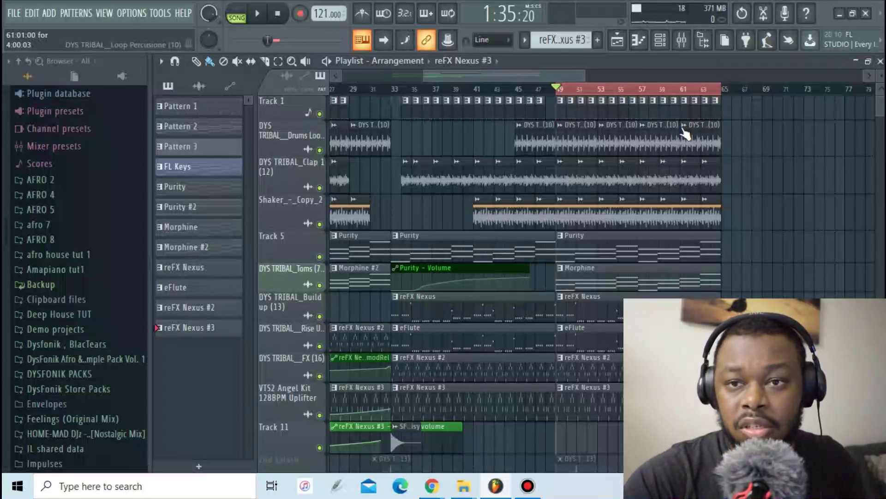
scroll(672, 235, down, 2)
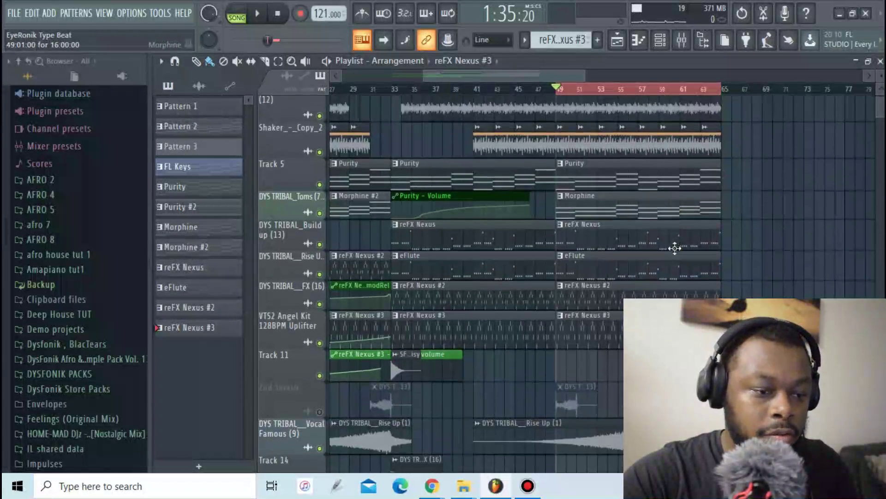
scroll(674, 247, up, 2)
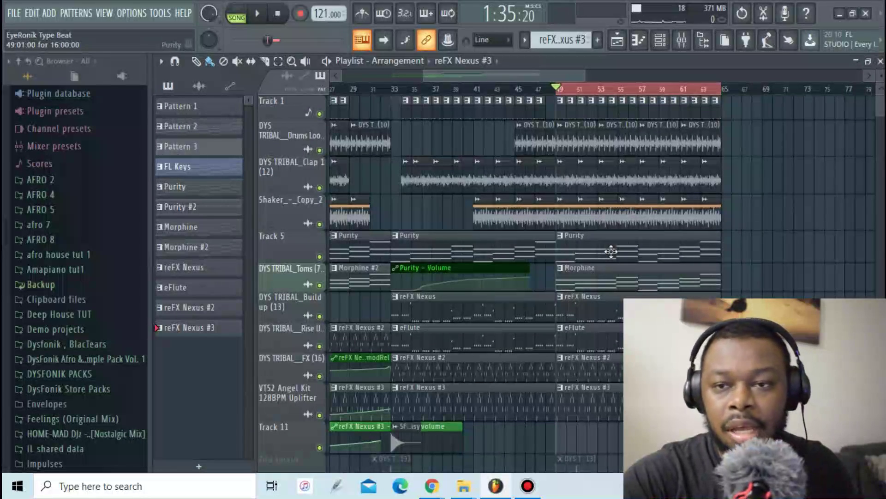
scroll(600, 250, down, 4)
scroll(582, 248, up, 4)
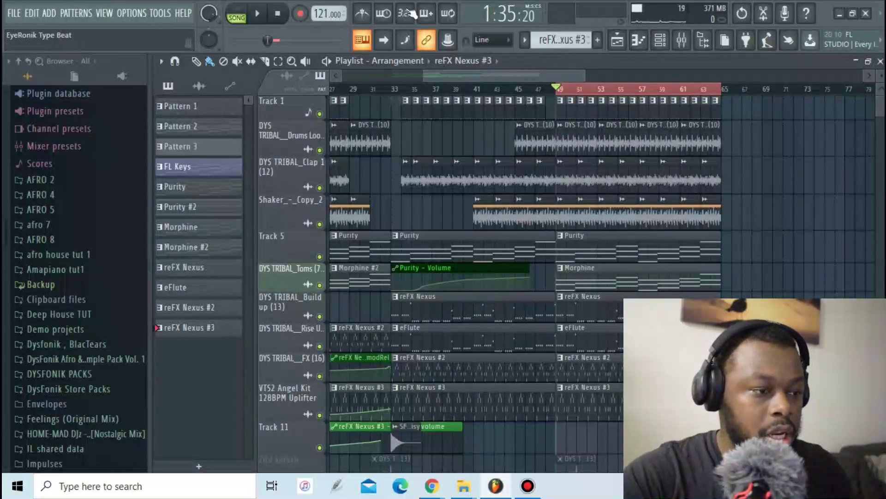
Play the selected song section and check the Master track's level in the mixer, stopping playback when done.
key(space)
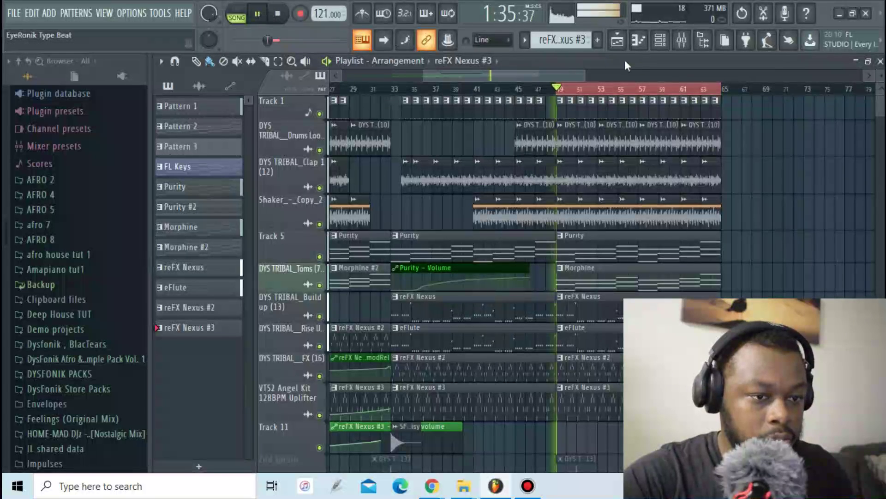
click(681, 42)
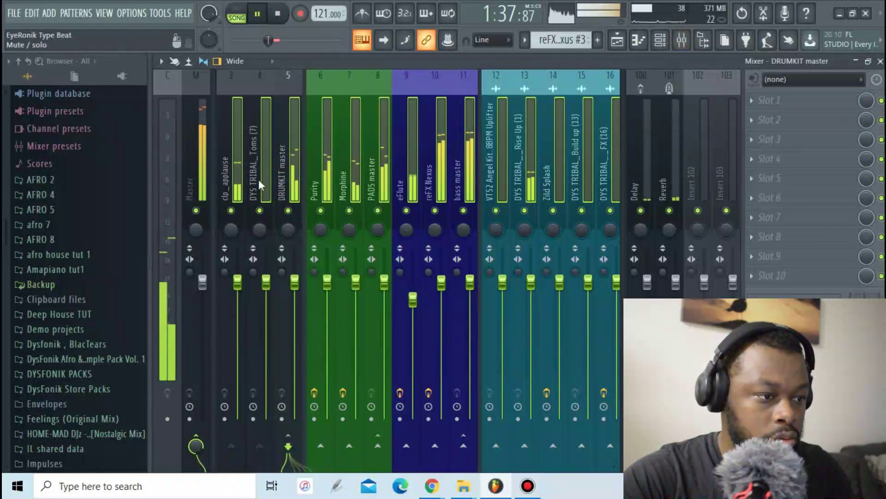
scroll(208, 134, right, 2)
scroll(159, 126, left, 2)
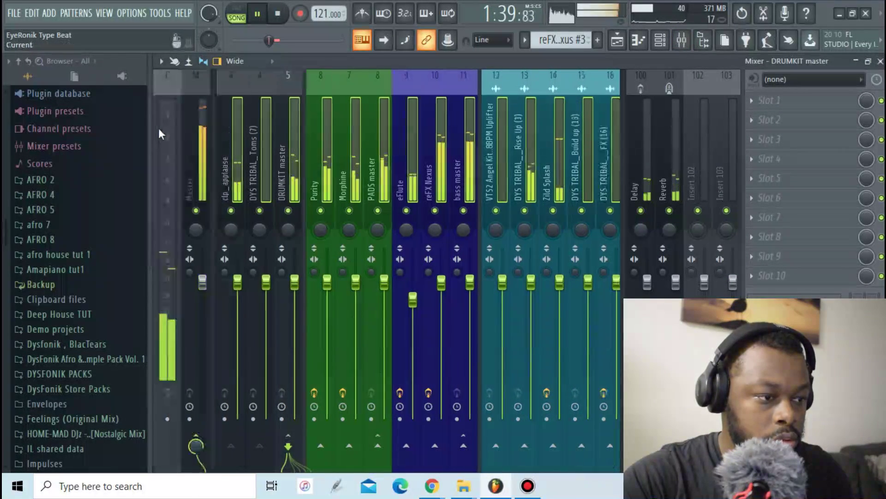
click(190, 134)
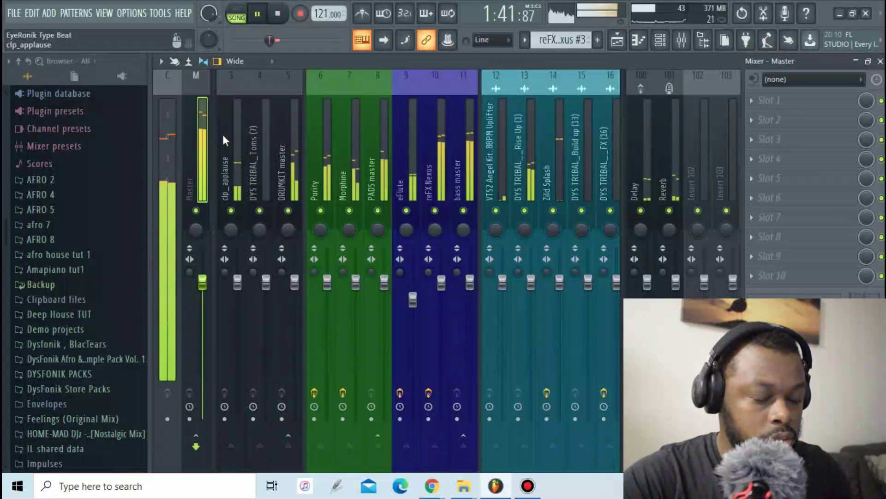
key(space)
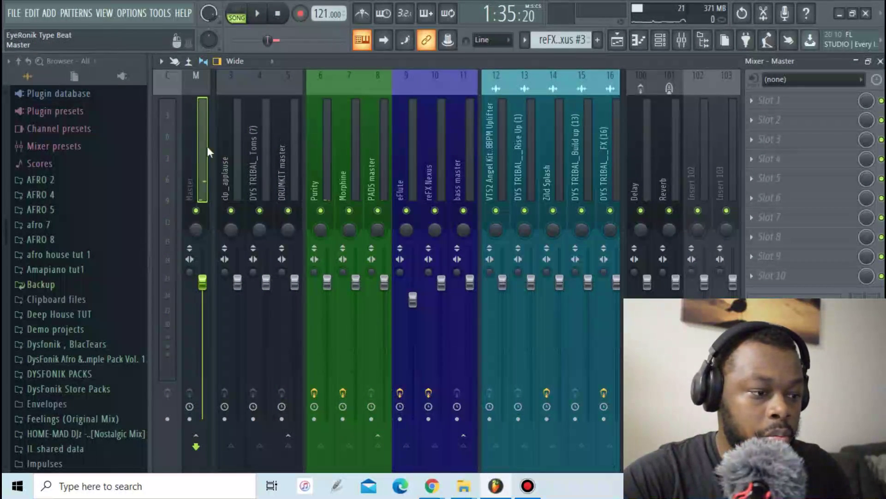
key(space)
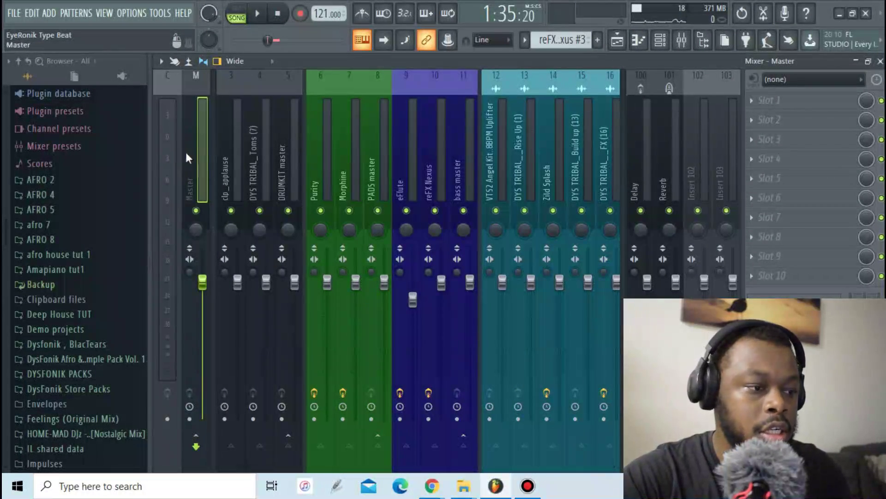
Select all mixer tracks from Shaker_-_Copy_2 back to KICK, excluding the Master, and lower their volume faders together.
scroll(427, 142, down, 5)
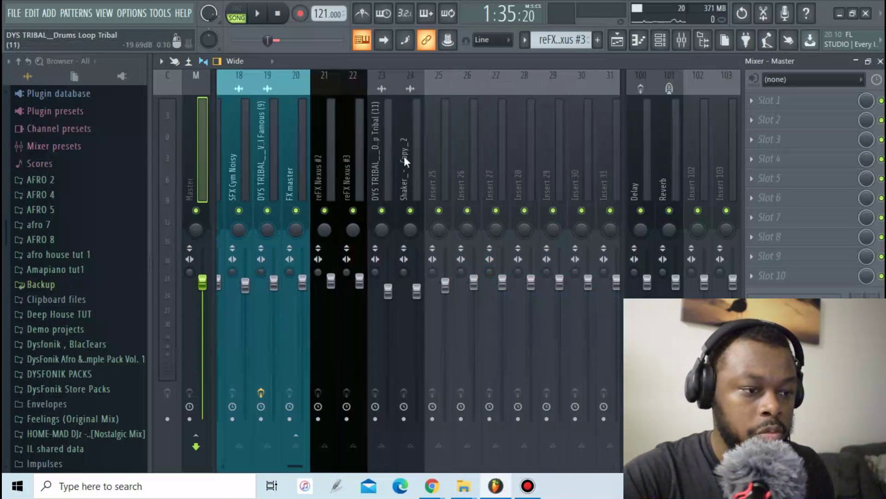
drag(404, 156, 168, 166)
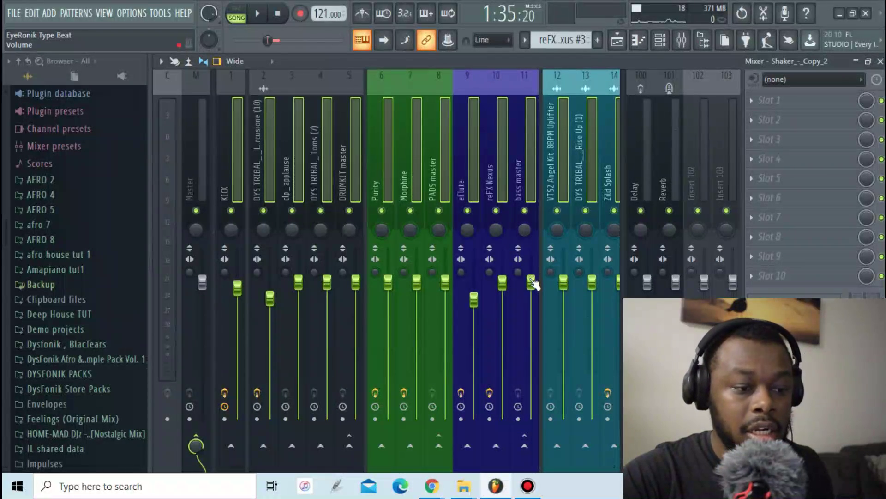
drag(531, 281, 531, 307)
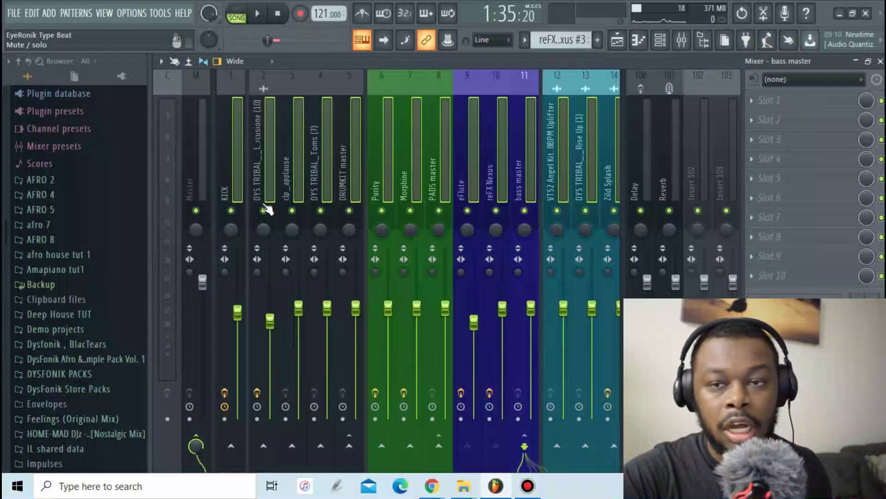
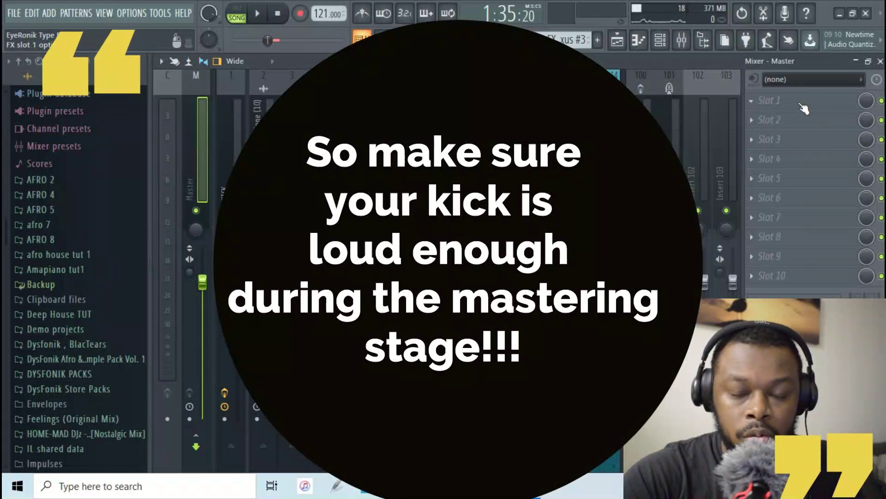
Load Fruity Limiter into slot 10 of the Master track and move its window clear of the Master fader.
click(824, 276)
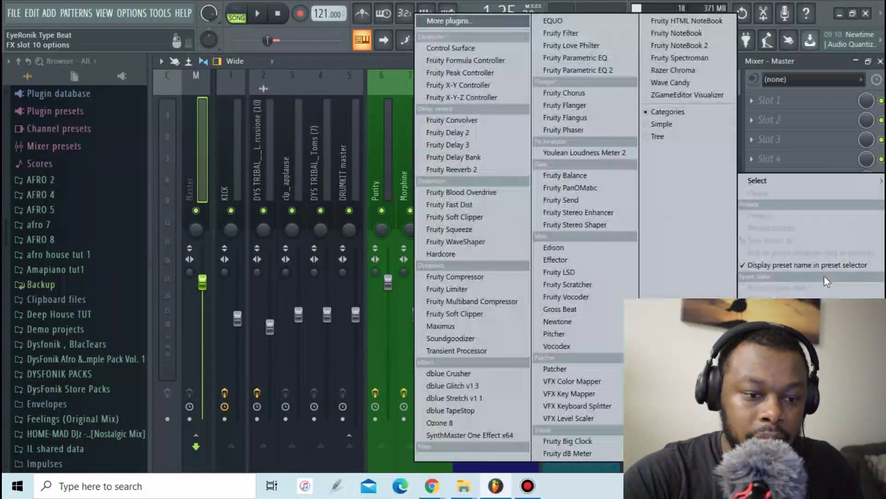
click(485, 289)
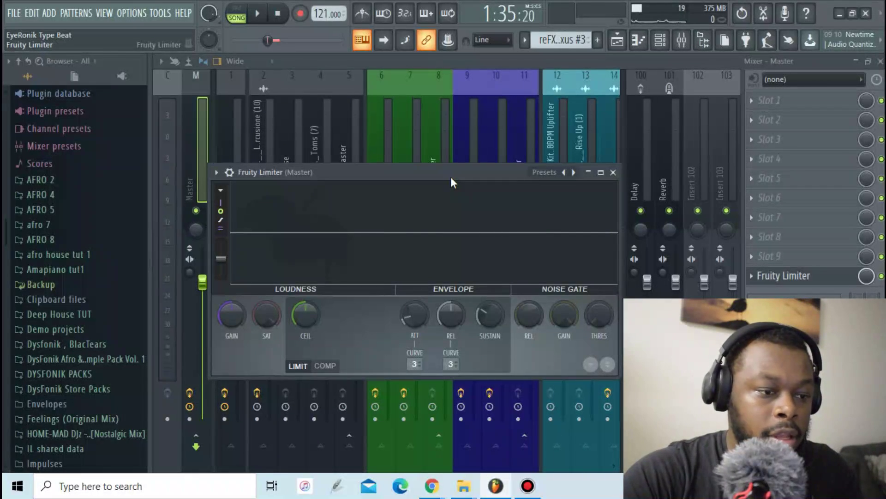
drag(451, 178, 489, 158)
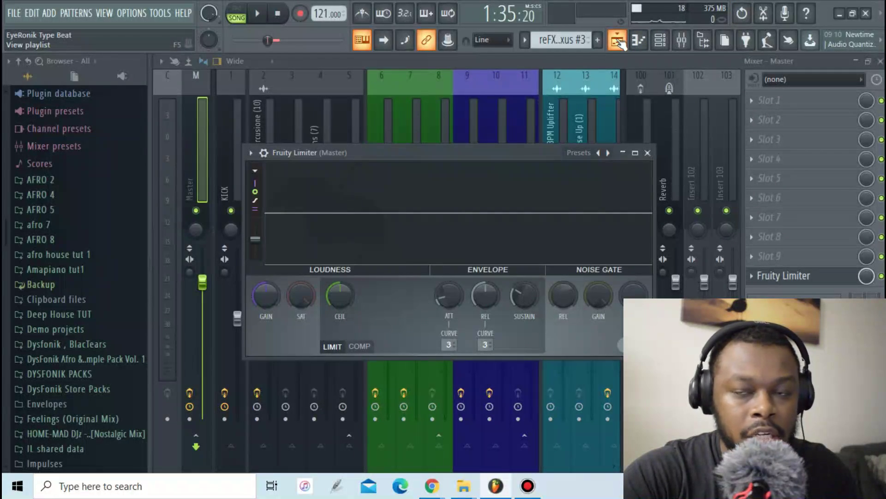
Look over the playlist arrangement's selected section, bars 49 to 65, and its reFX Nexus and eFlute clips.
click(618, 40)
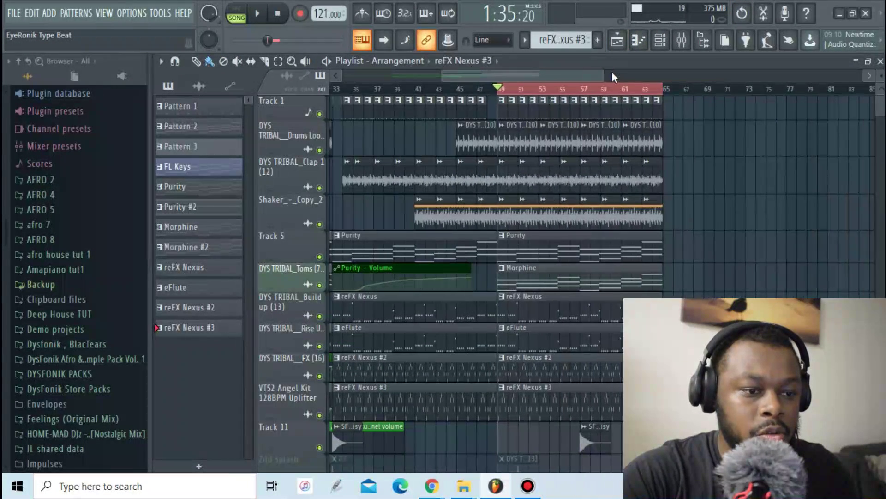
click(681, 40)
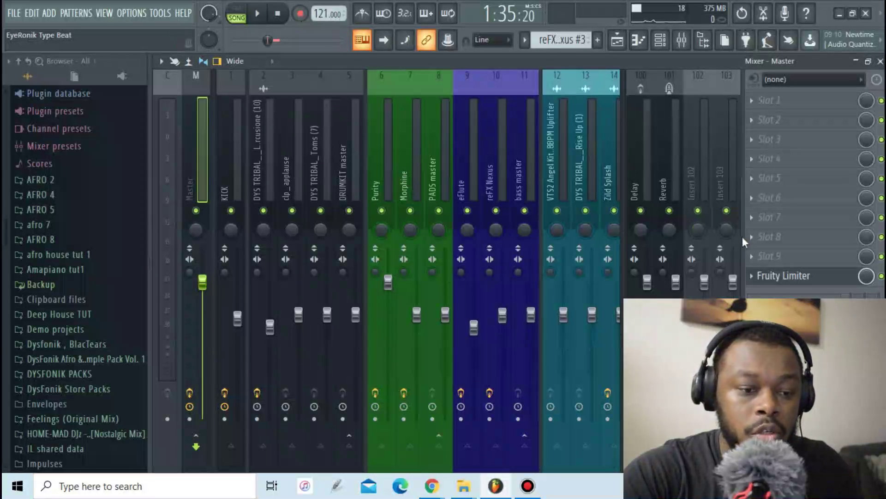
click(623, 45)
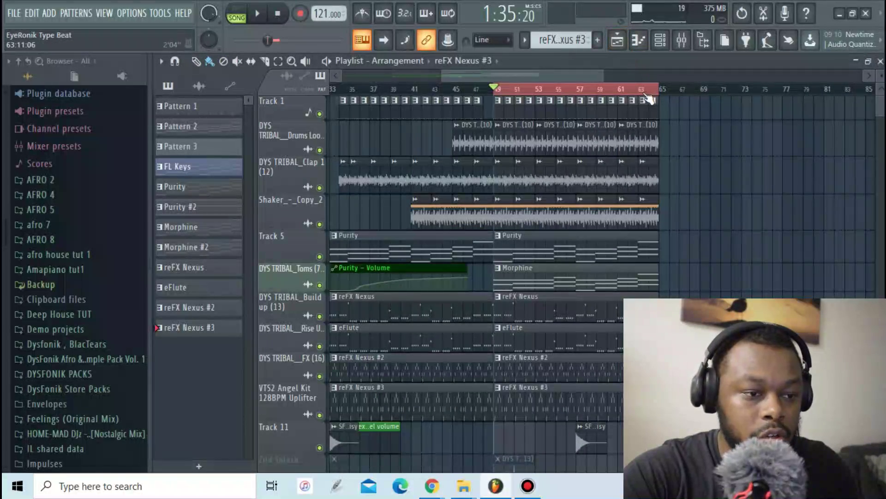
scroll(650, 99, up, 2)
scroll(688, 271, down, 2)
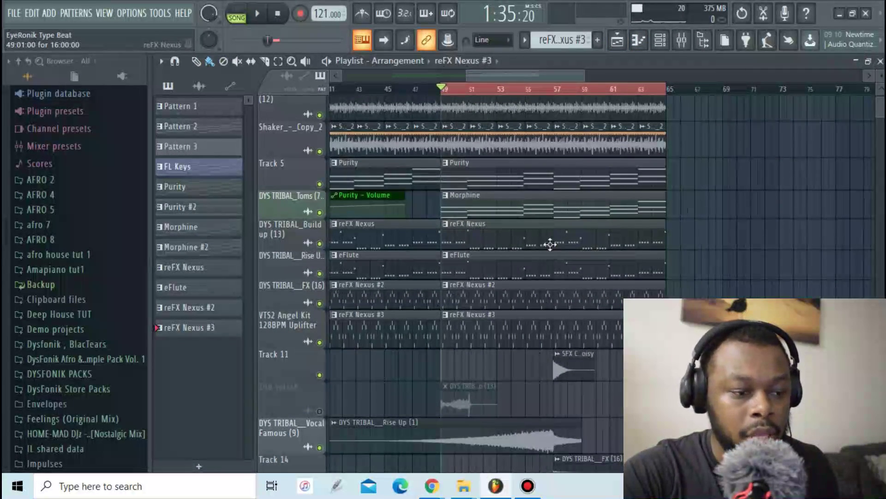
drag(577, 236, 539, 226)
mouse_move(528, 291)
mouse_down()
mouse_move(719, 286)
mouse_move(531, 296)
mouse_up()
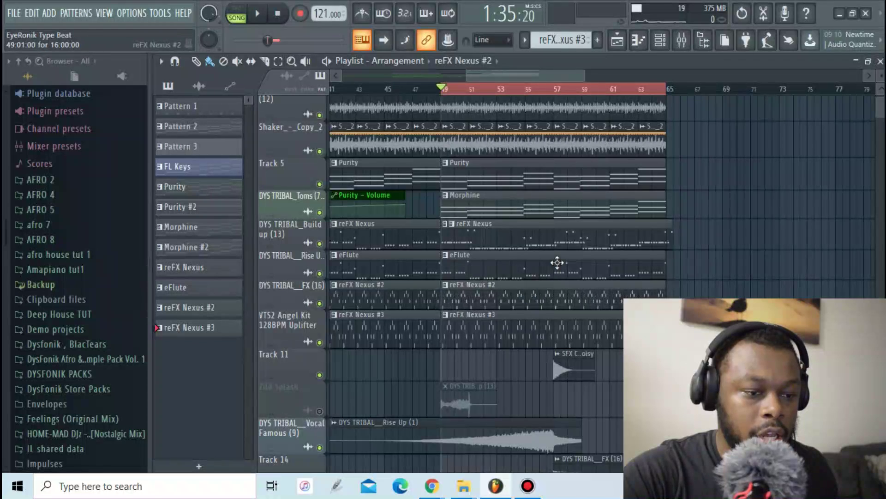
click(576, 246)
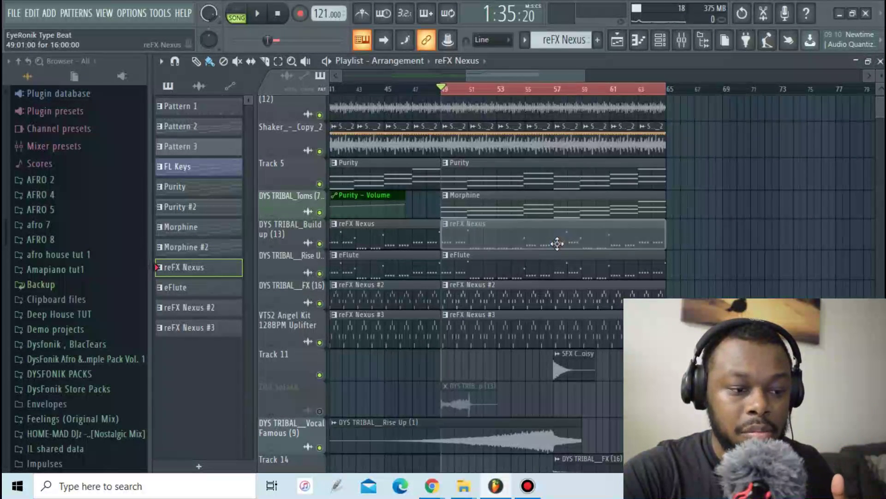
Return to the mixer's Master track and briefly play the selected section to check its level.
click(687, 46)
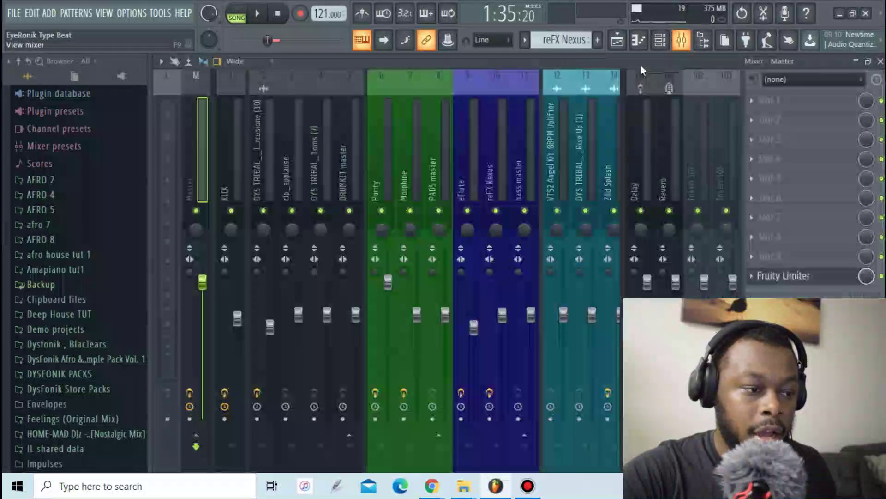
click(780, 101)
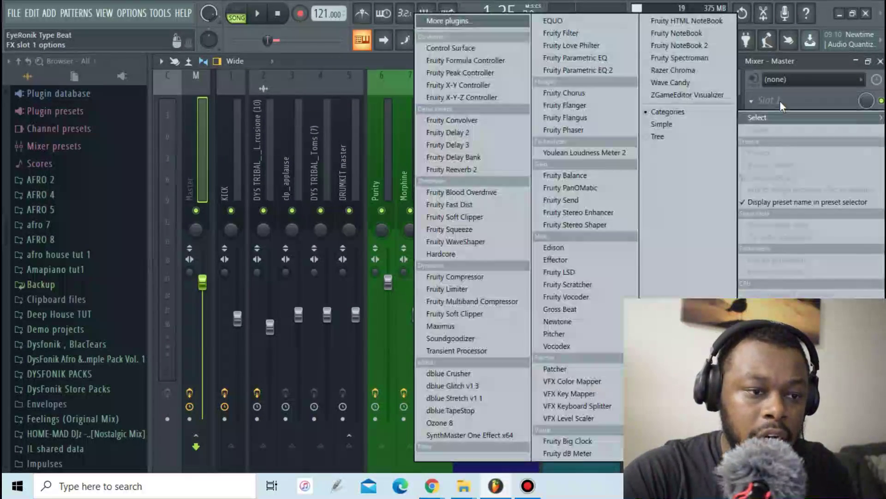
click(185, 125)
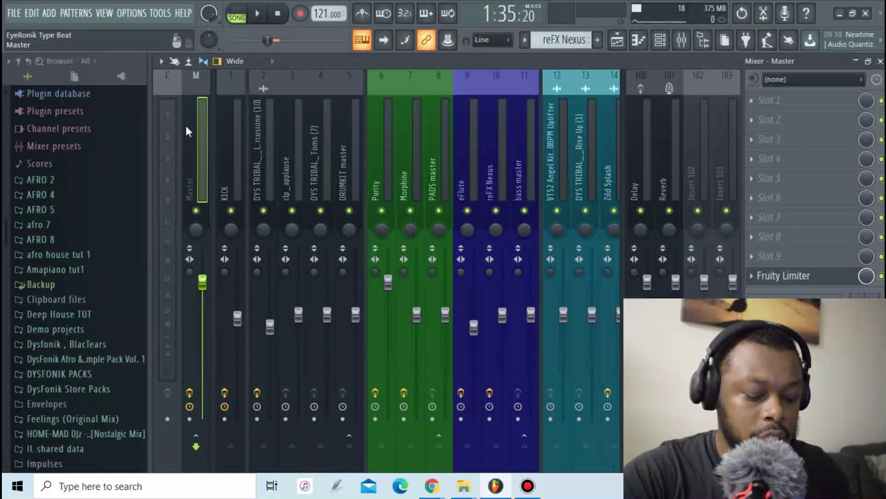
key(space)
key(space)
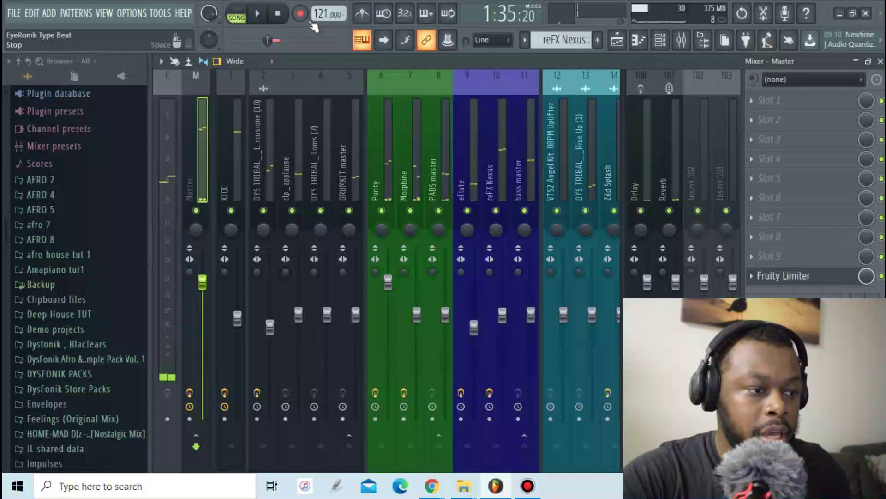
Load Fruity Parametric EQ 2 into slot 1 of the Master track with the "20Hz + 18kHz cut" preset and close its window.
click(799, 102)
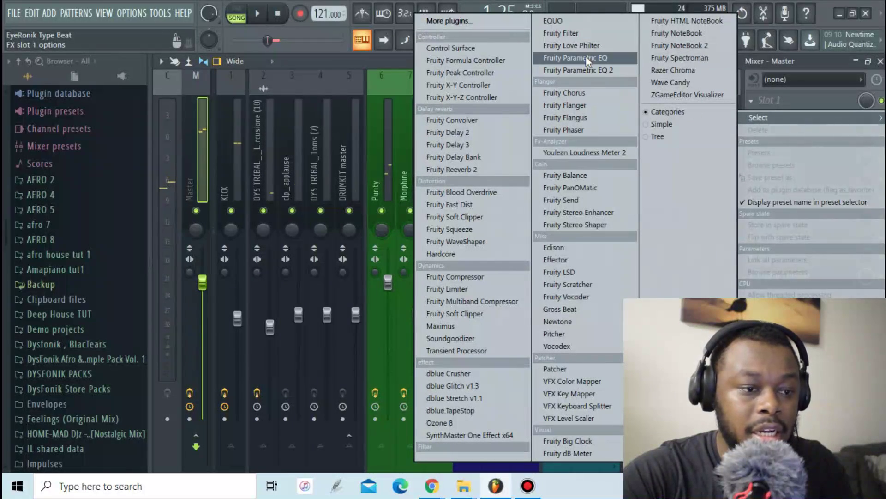
click(594, 70)
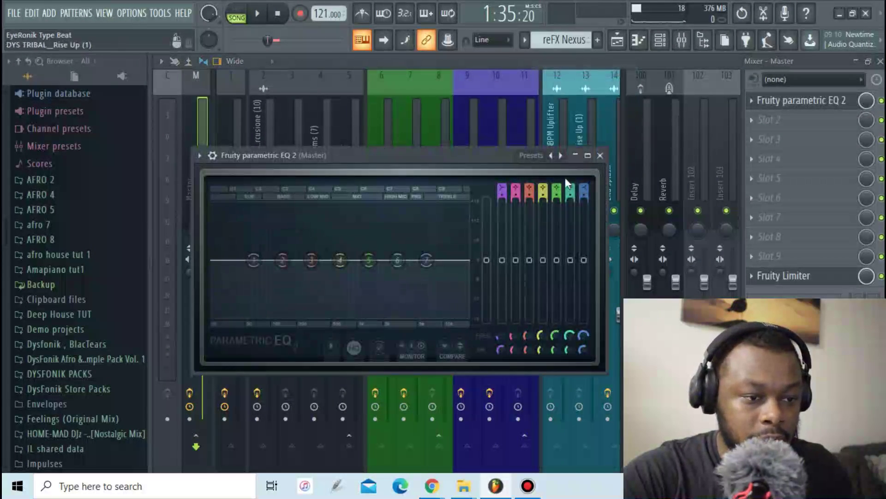
click(558, 156)
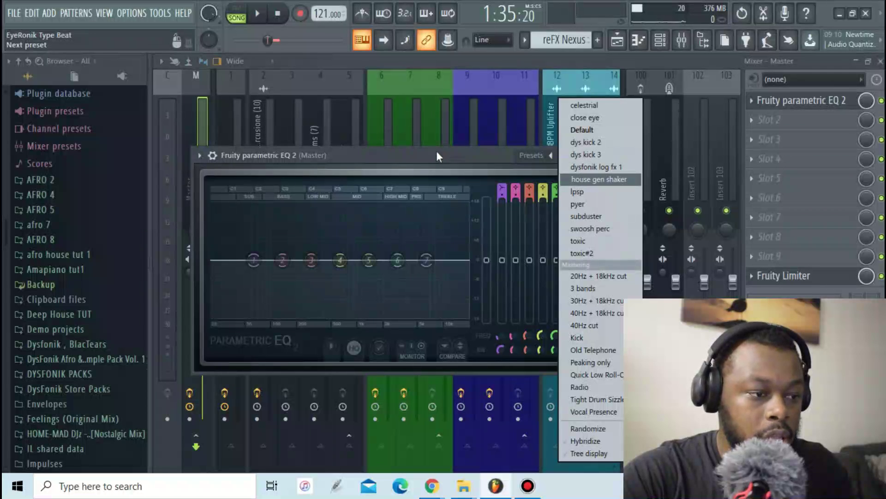
click(612, 275)
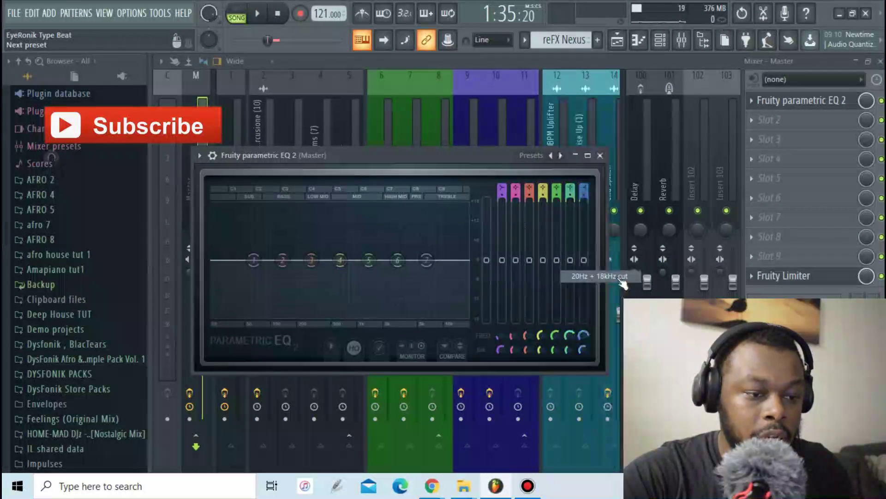
click(601, 155)
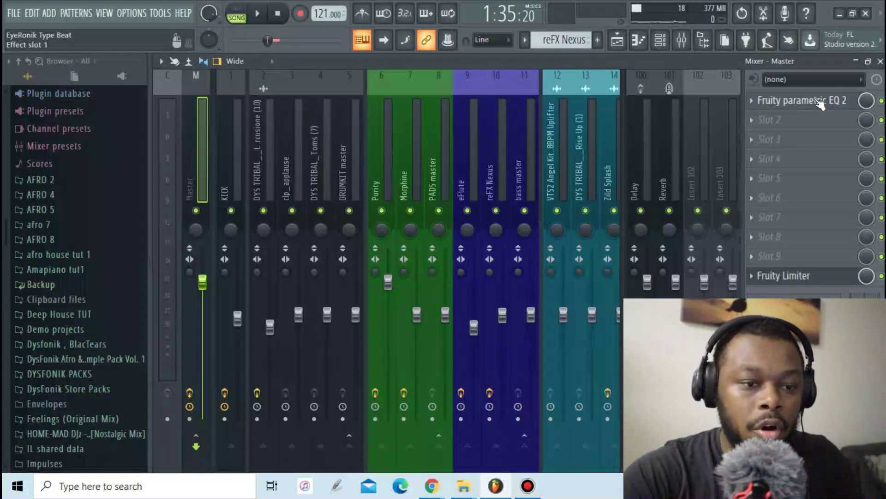
click(820, 105)
click(600, 155)
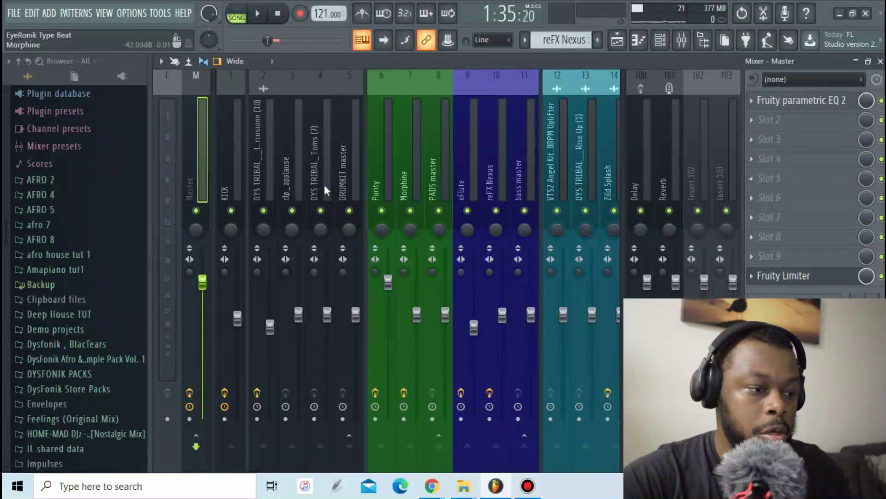
Load Maximus into slot 3 of the Master track and move its window clear of the Master fader.
click(235, 150)
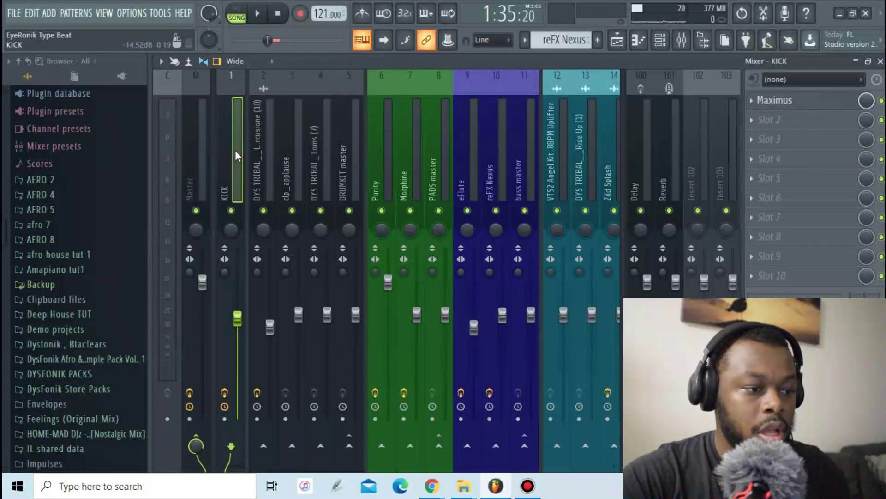
click(202, 136)
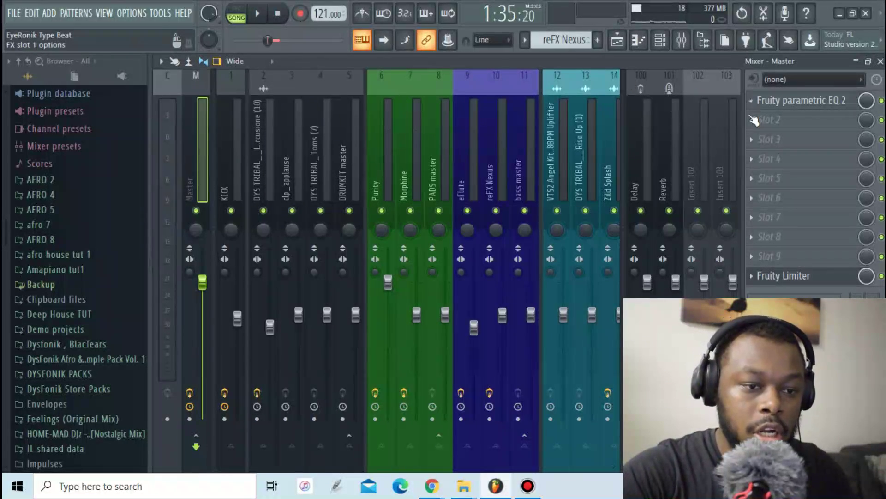
click(790, 139)
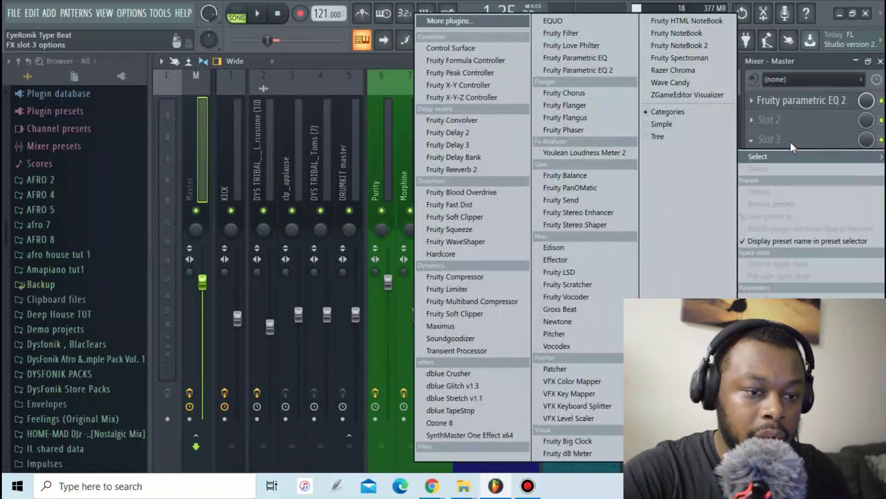
click(472, 329)
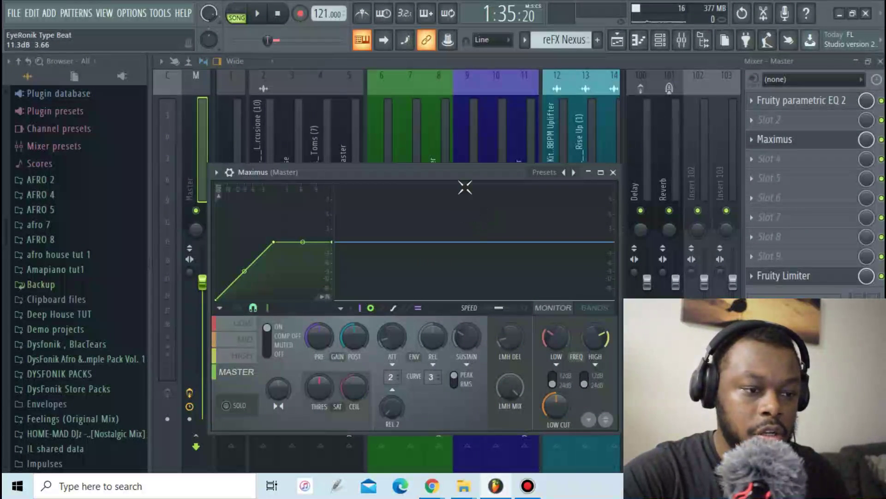
drag(470, 176, 506, 109)
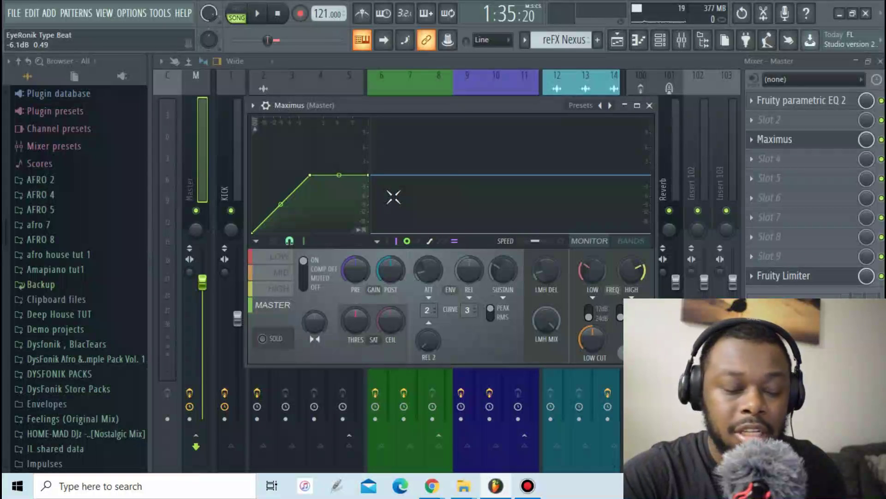
Show the LOW band in a maximised Maximus window and play the section to examine its peaks.
click(280, 257)
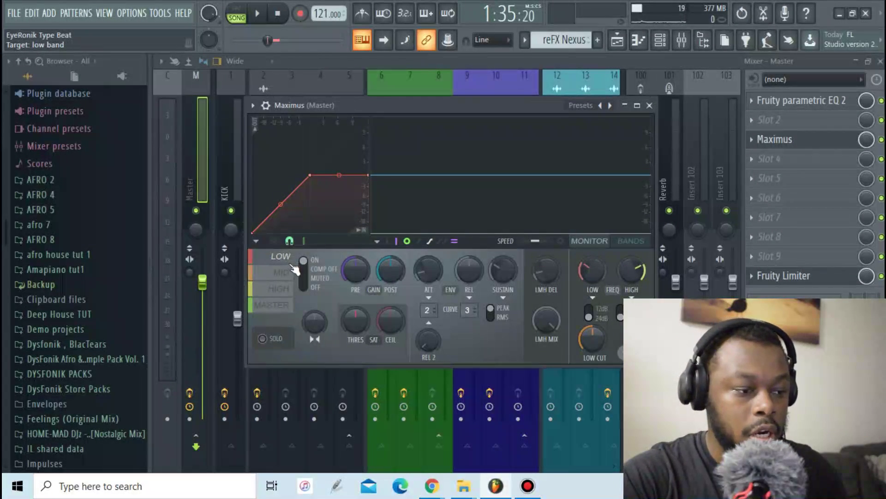
click(637, 106)
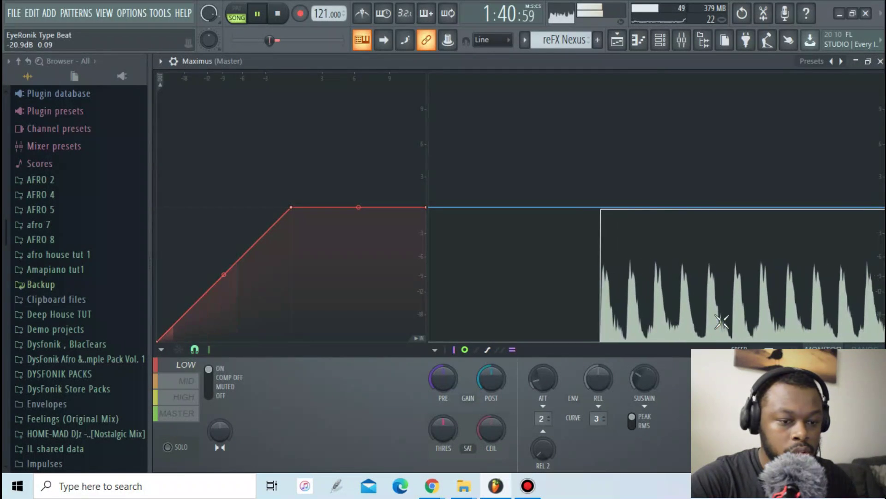
key(space)
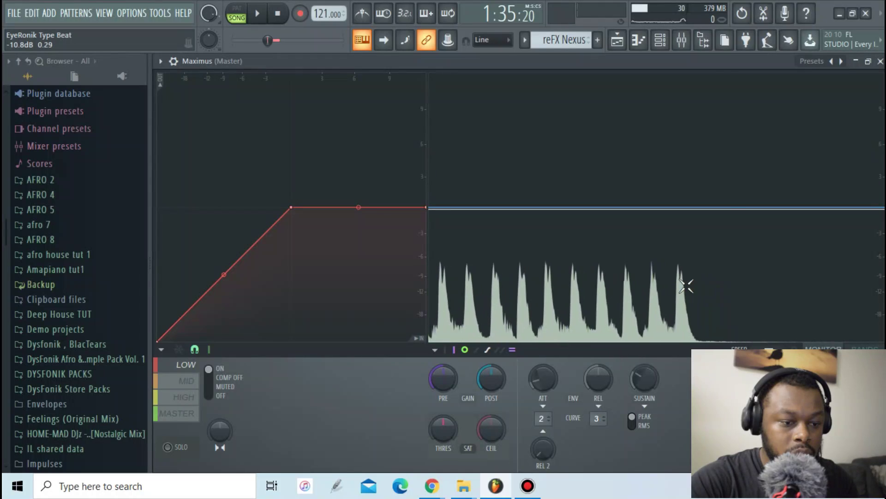
key(space)
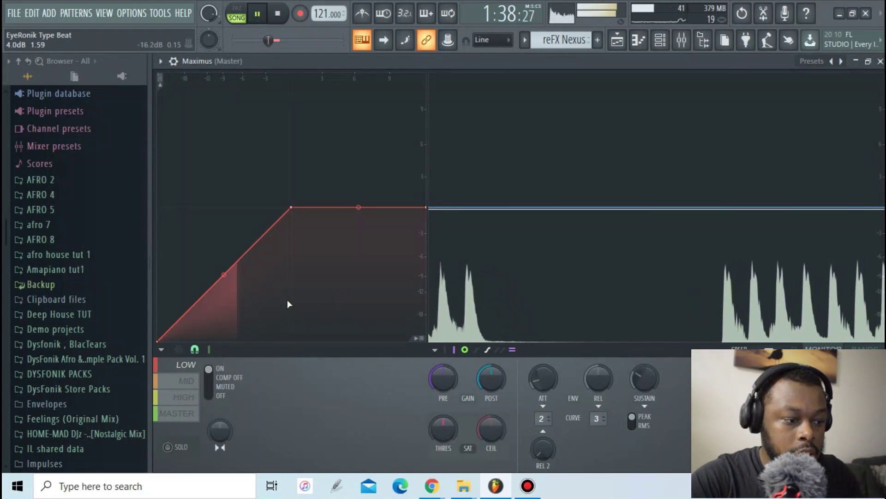
Add a point to the LOW band's curve at -8.7 dB on the diagonal and check it against playback.
right_click(216, 277)
right_click(211, 273)
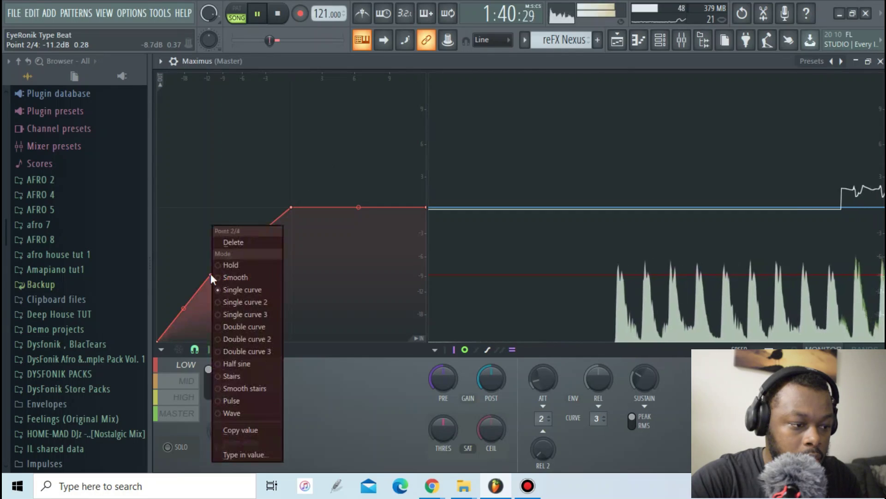
click(208, 277)
key(space)
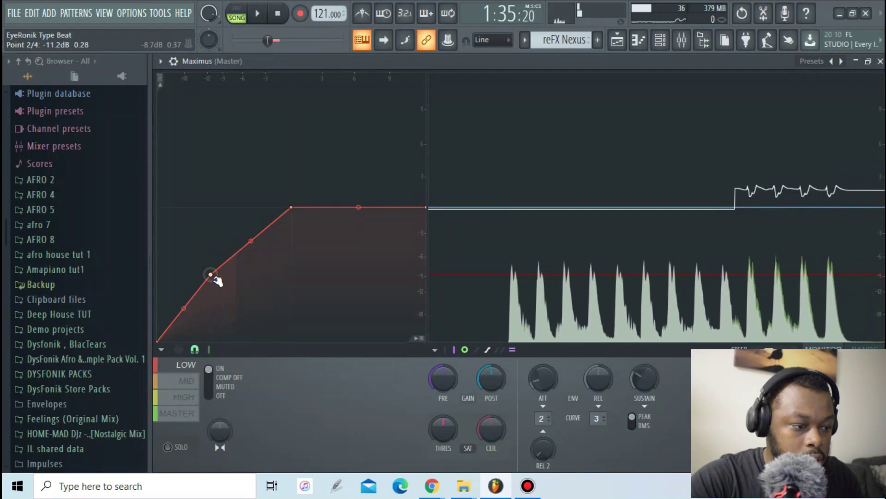
mouse_move(214, 276)
mouse_down()
mouse_move(222, 286)
mouse_move(223, 279)
mouse_up()
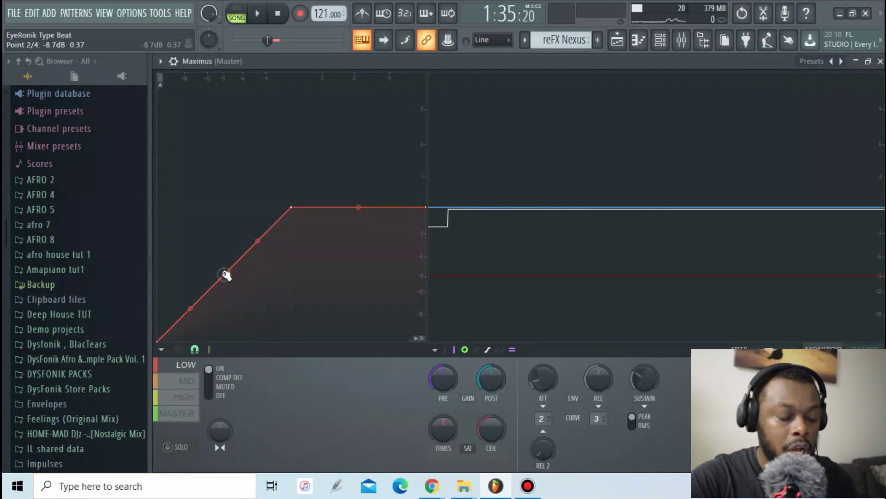
key(space)
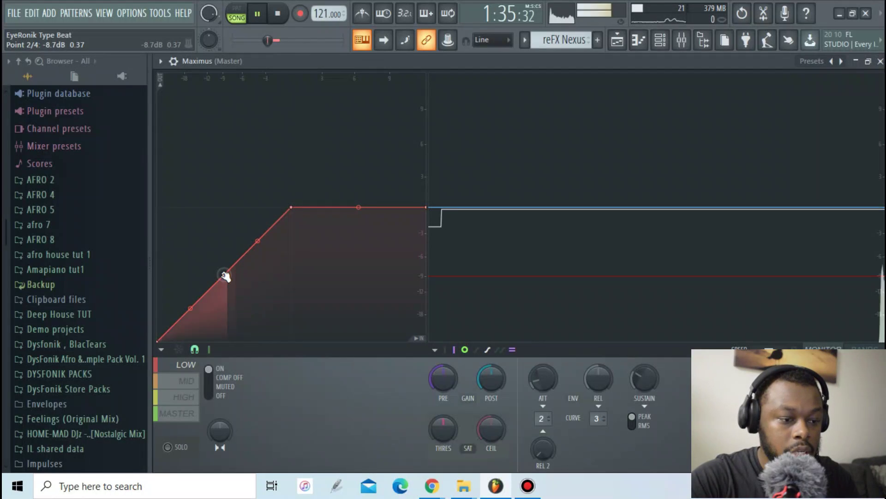
mouse_move(225, 276)
mouse_down()
mouse_move(217, 286)
mouse_move(222, 280)
mouse_up()
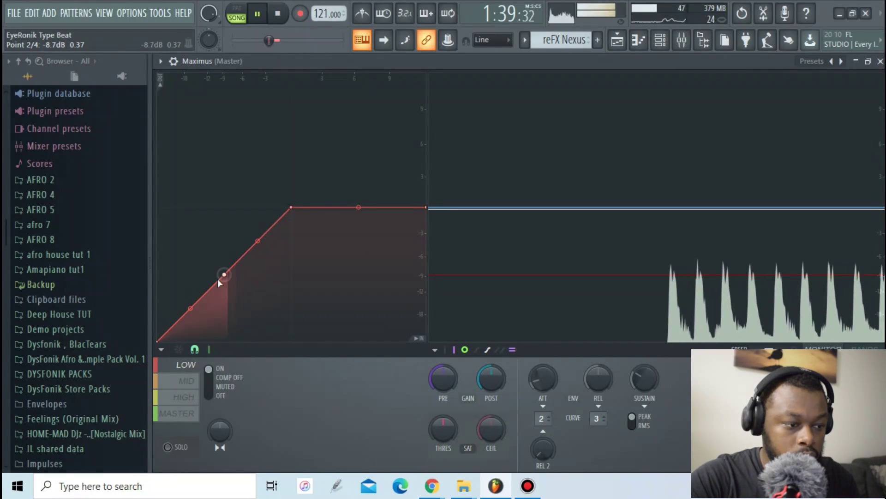
key(space)
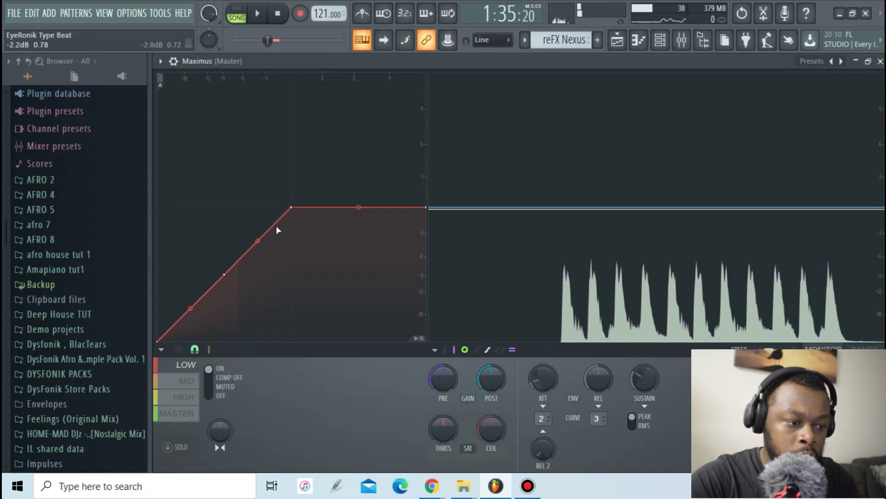
Lower the LOW curve's 0 dB point to about -5 dB and bend the segment before it upwards while checking playback.
drag(291, 207, 295, 245)
key(space)
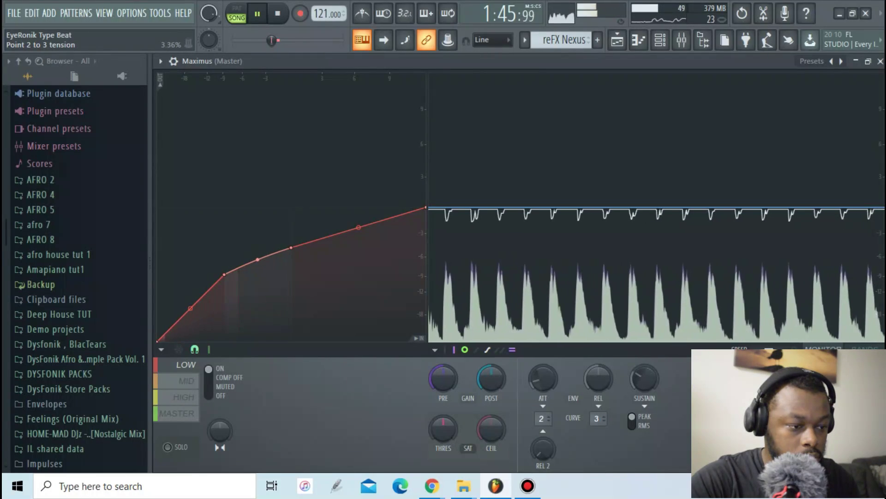
drag(262, 260, 262, 252)
key(space)
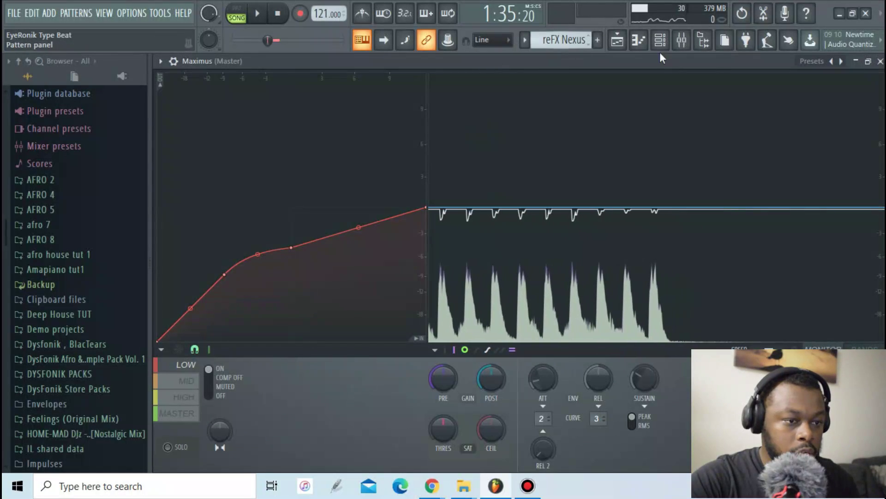
Restore the Maximus window to its smaller size and turn up the LOW band's stereo separation control.
click(868, 61)
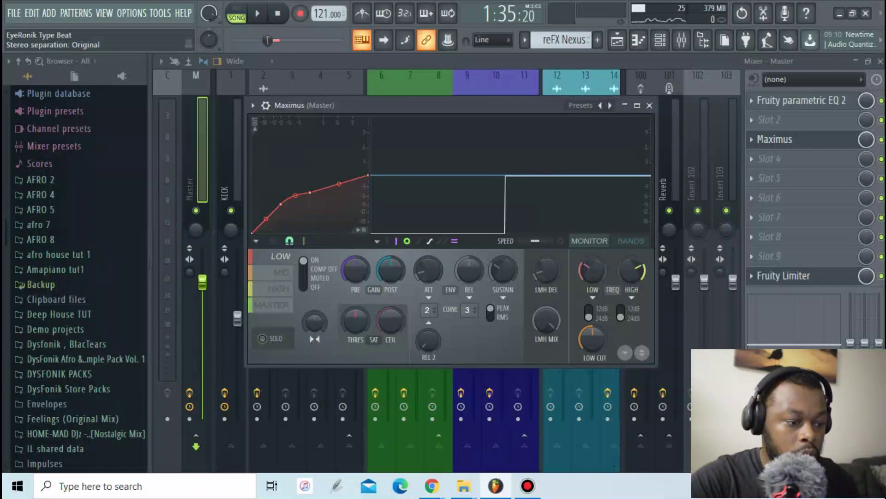
scroll(315, 323, up, 5)
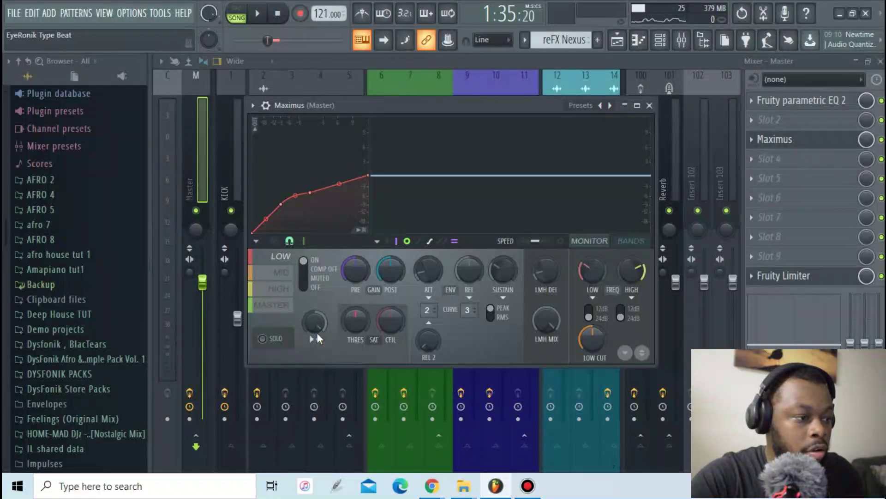
Set the MID band's stereo separation to 30% separated and compare it with the LOW and HIGH bands' settings.
click(282, 273)
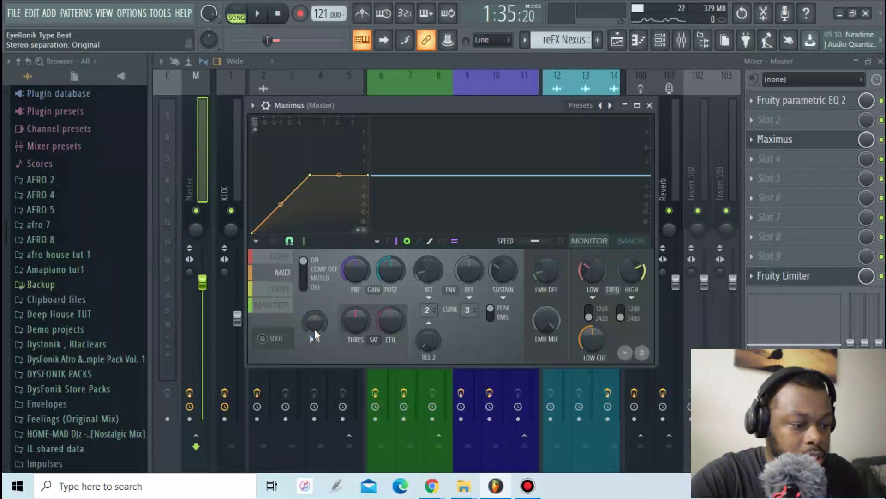
drag(314, 323, 314, 315)
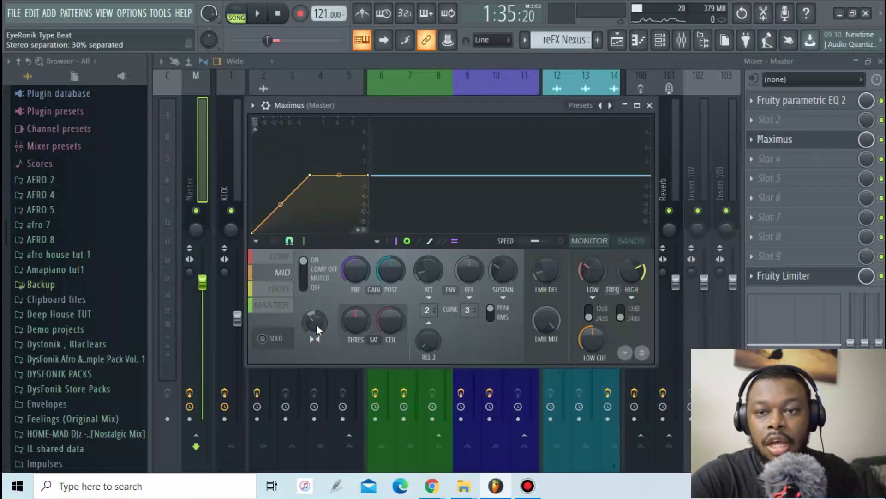
click(281, 257)
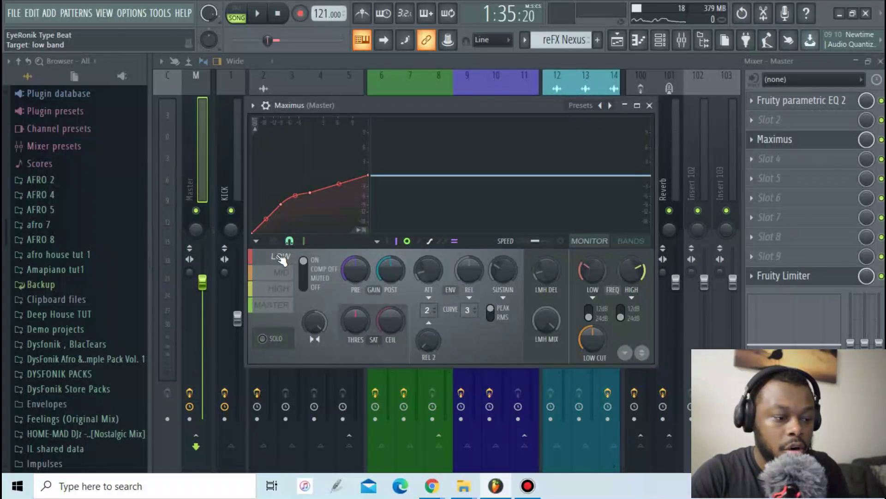
click(282, 272)
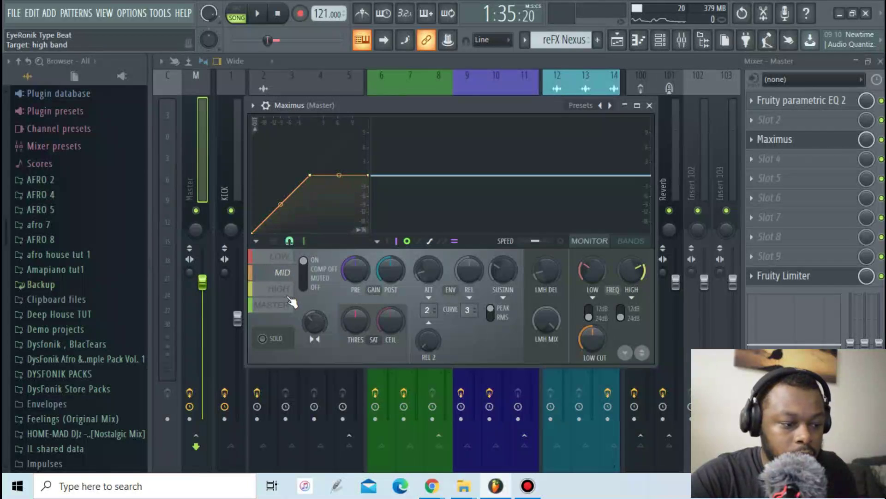
click(281, 288)
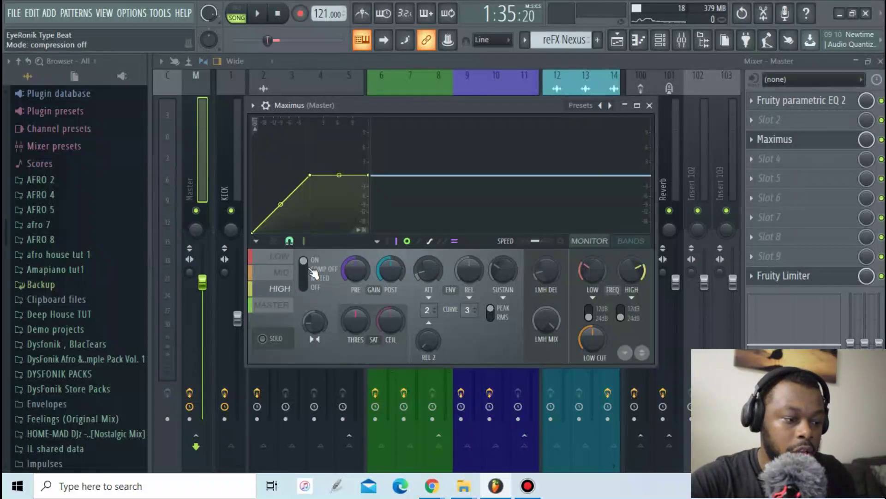
Show the MID band in a maximised Maximus window and play the section to examine its peaks.
click(284, 272)
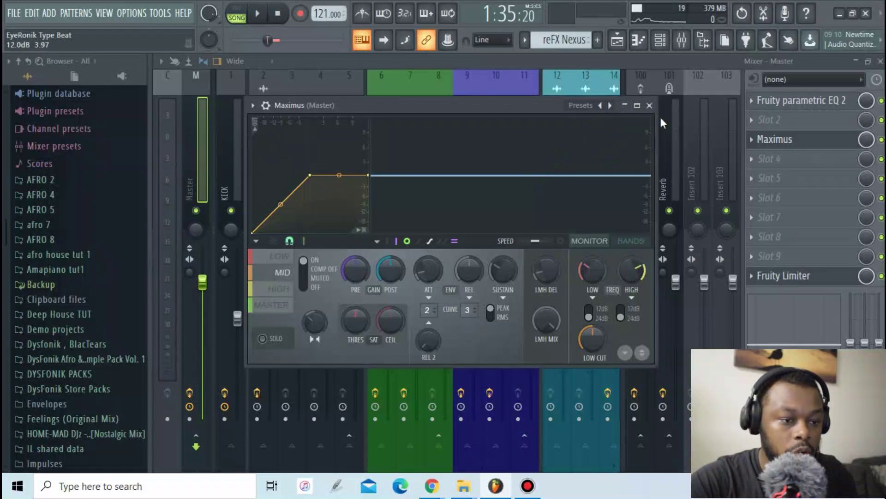
click(637, 106)
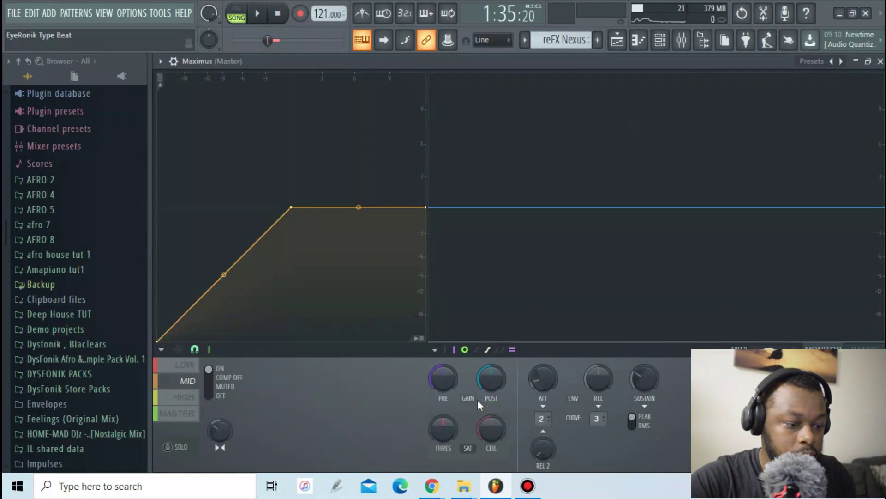
key(space)
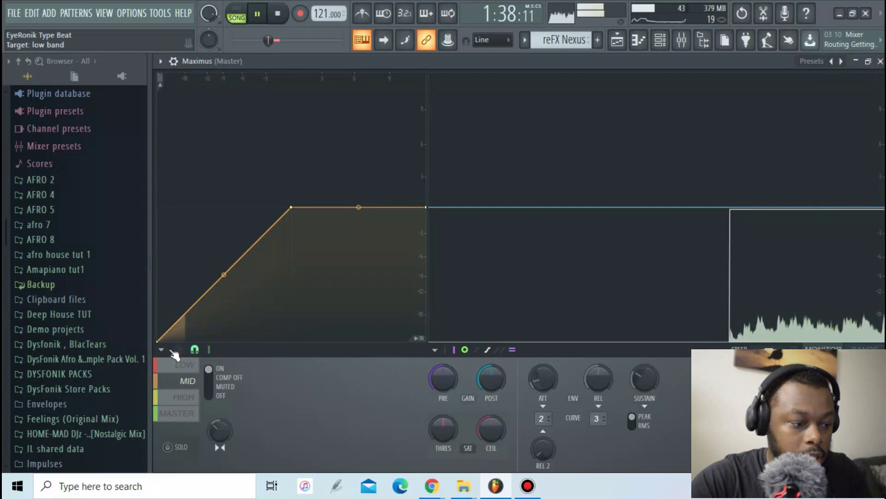
right_click(184, 315)
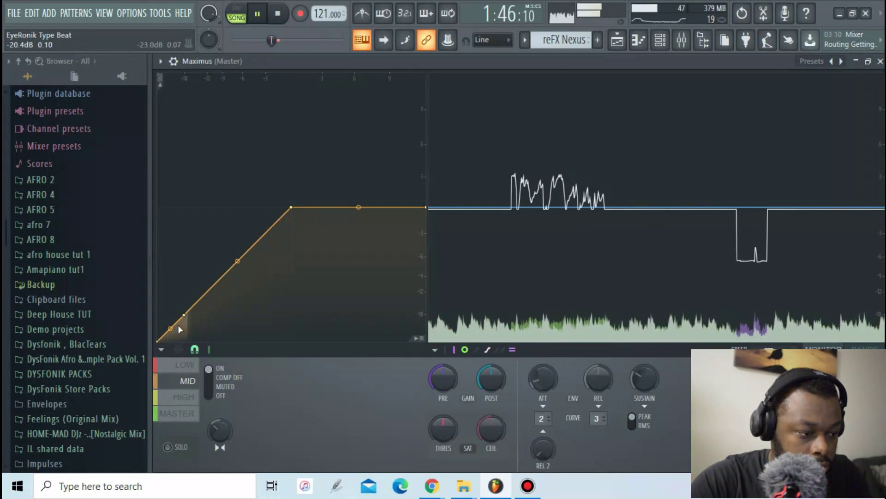
right_click(174, 327)
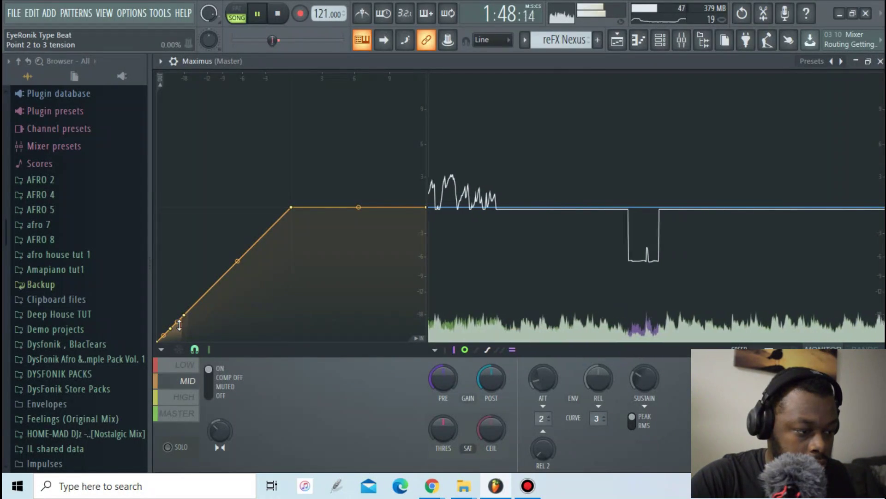
mouse_move(185, 316)
mouse_down()
mouse_move(185, 328)
mouse_move(184, 316)
mouse_up()
key(space)
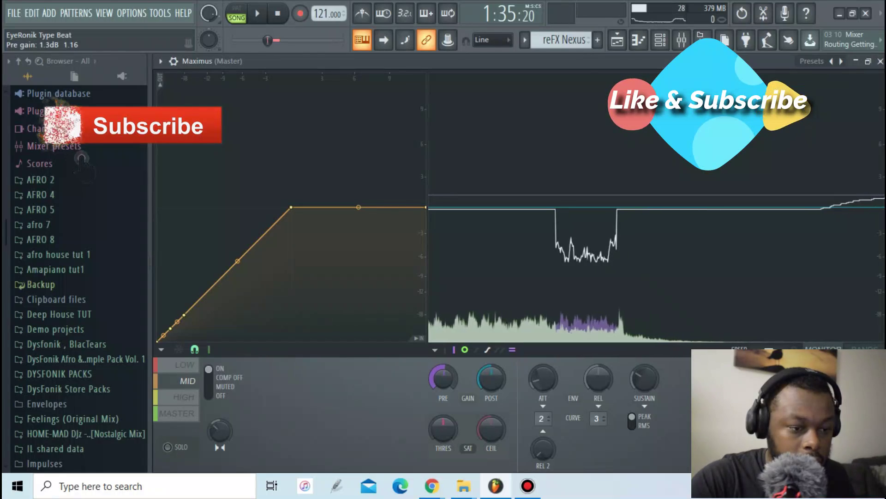
drag(441, 388, 441, 381)
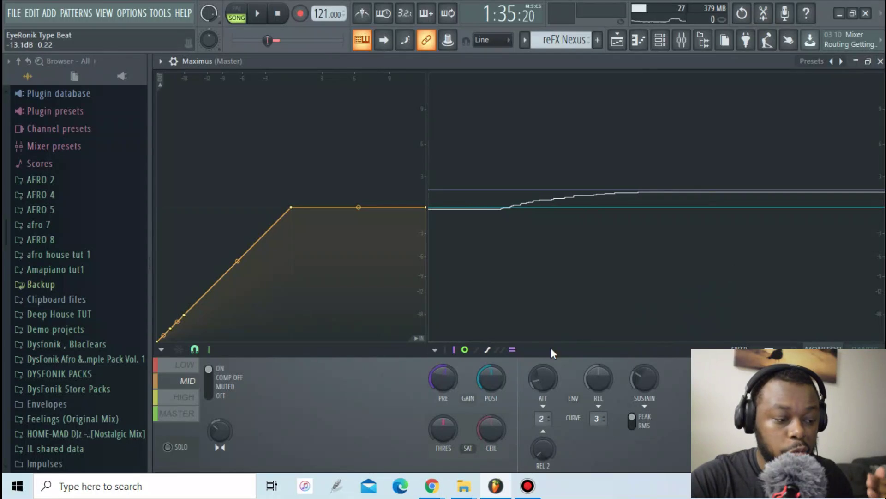
right_click(170, 328)
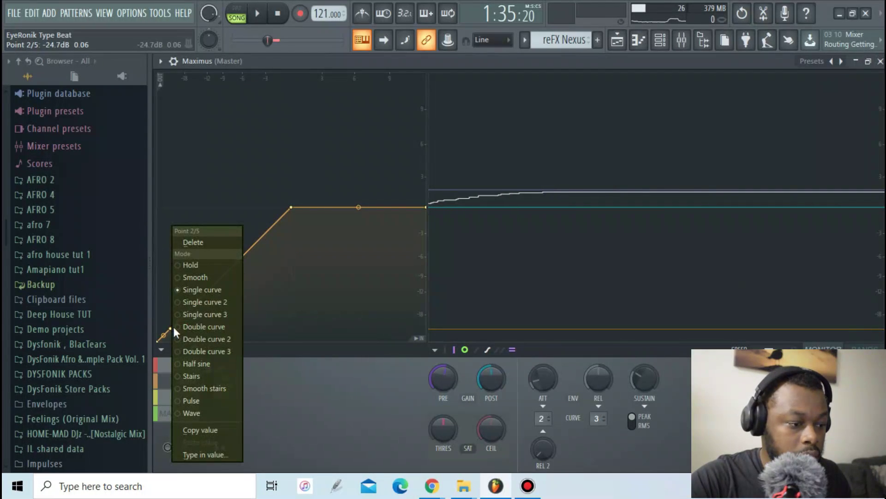
click(199, 241)
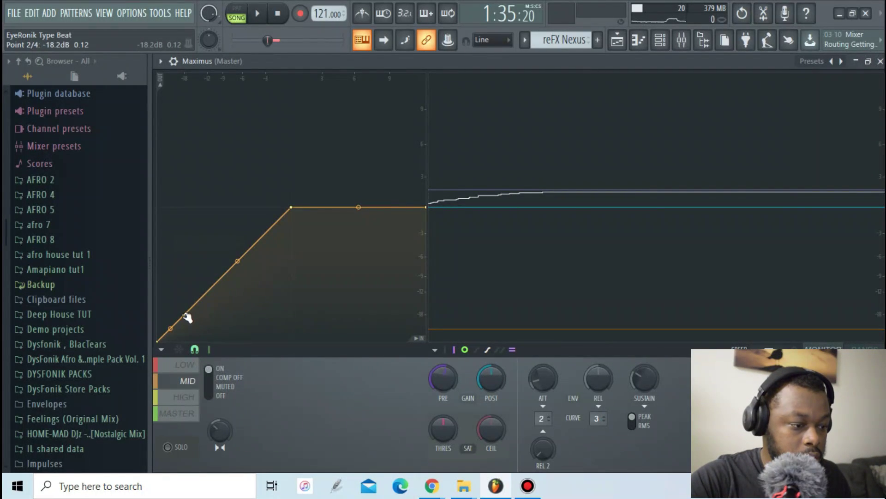
right_click(184, 315)
click(207, 243)
Play the section, add a point at -18.2 dB on the MID curve and bend the segment after it downwards.
key(space)
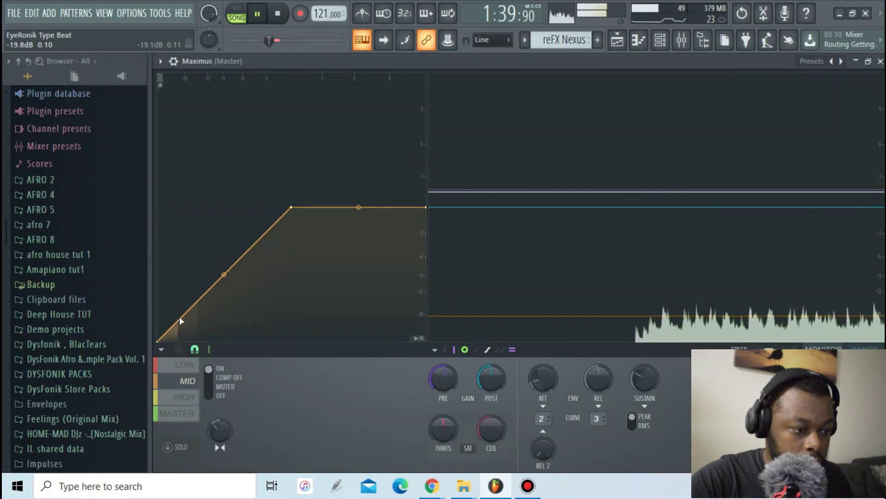
right_click(183, 316)
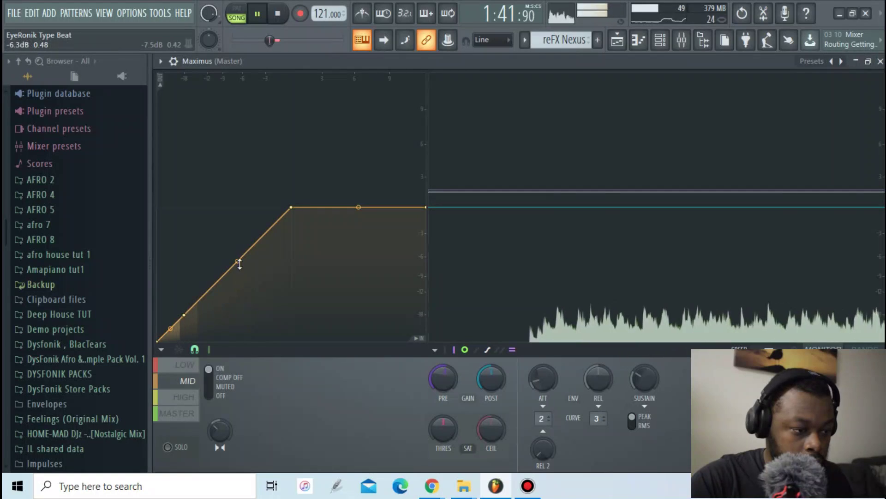
drag(240, 262, 238, 277)
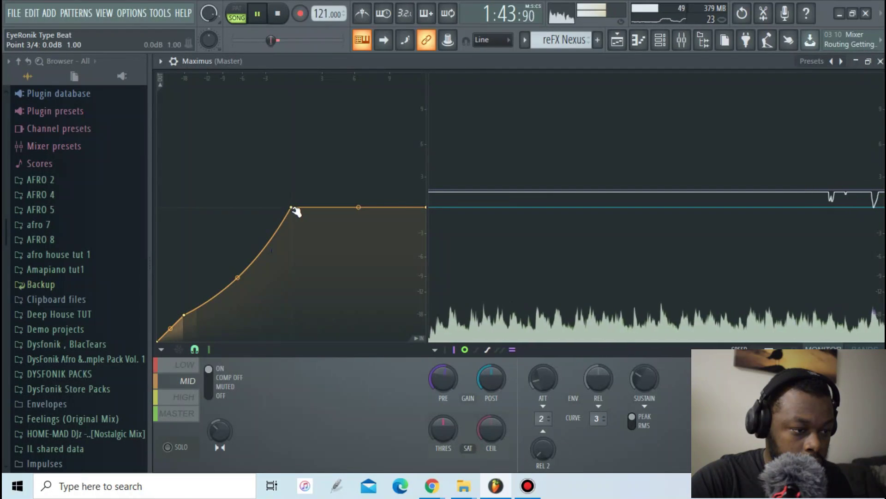
Lower the MID curve's 0 dB point to about -5 dB, bend the segment before it slightly upwards and reset the pre gain.
drag(292, 208, 292, 248)
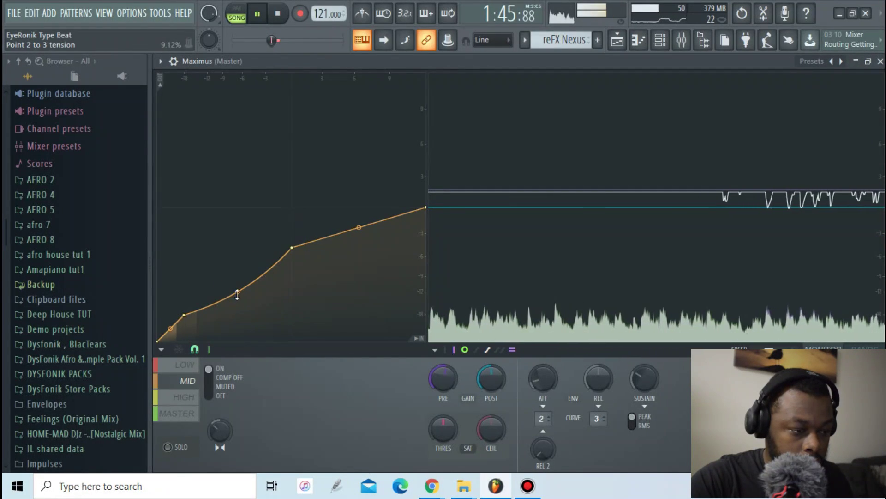
drag(237, 294, 237, 279)
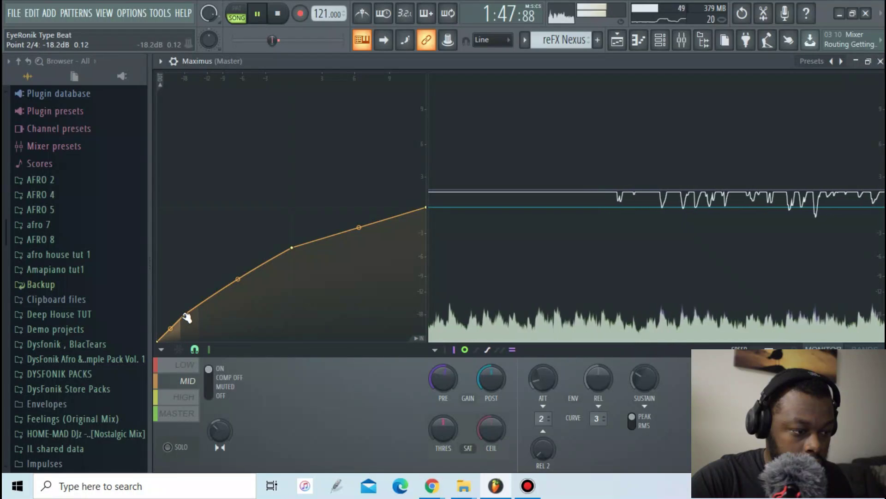
key(space)
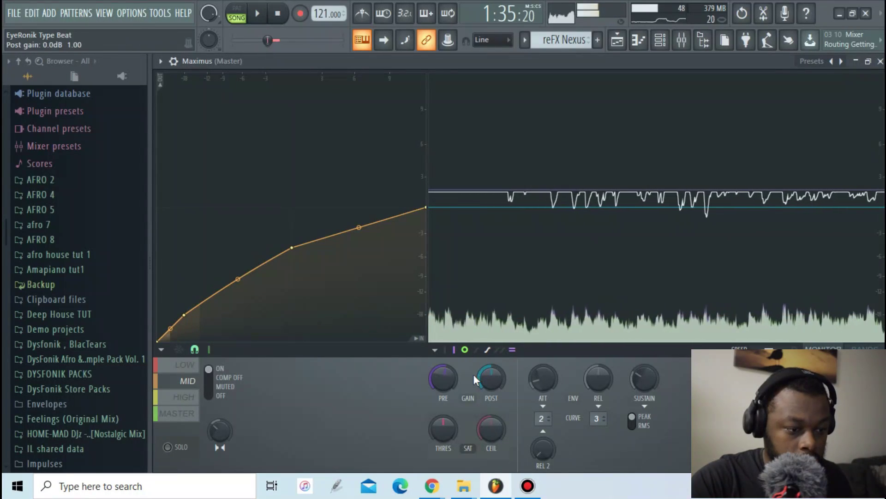
mouse_move(449, 379)
mouse_down()
mouse_move(449, 367)
mouse_move(449, 379)
mouse_up()
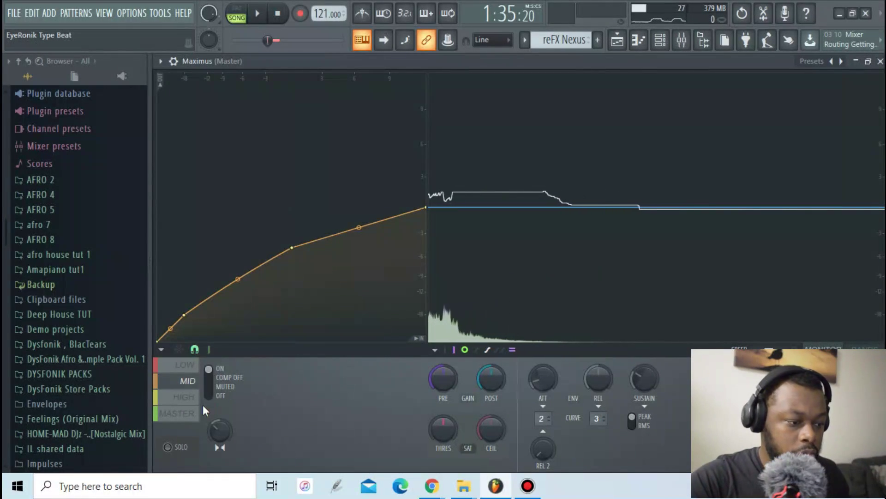
Compare the LOW and HIGH curves, then play the section with the HIGH band shown to examine its peaks.
click(187, 397)
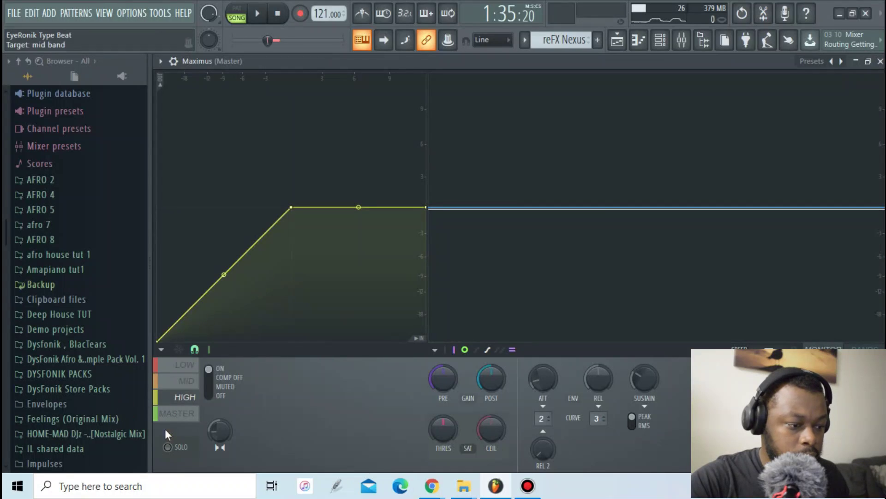
click(189, 367)
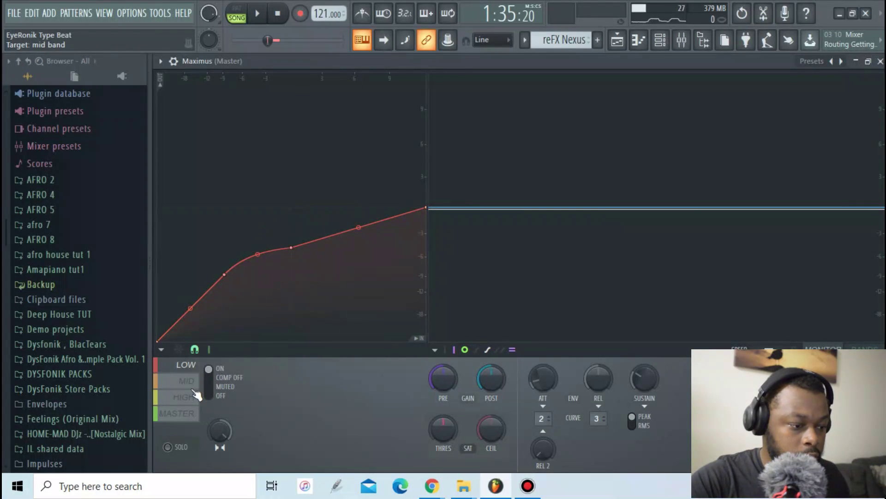
click(185, 396)
key(space)
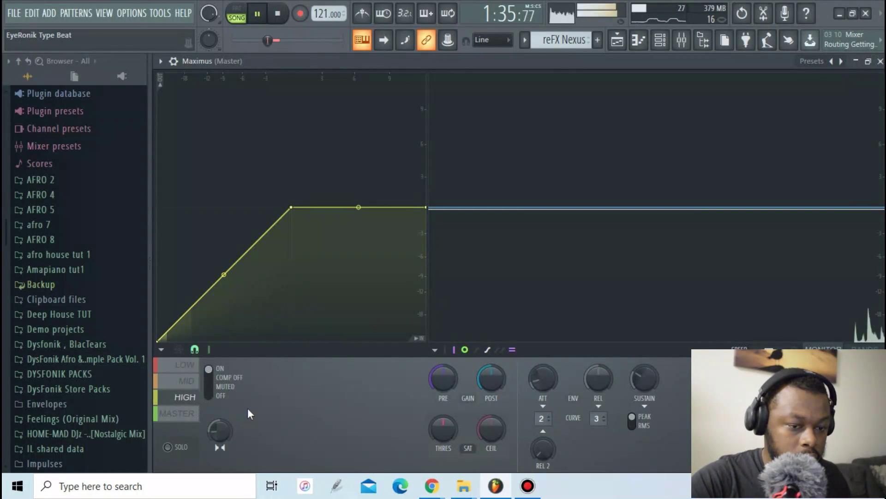
Add a point at about -25 dB on the HIGH curve's diagonal and lower its 0 dB point to about -3 dB.
right_click(183, 316)
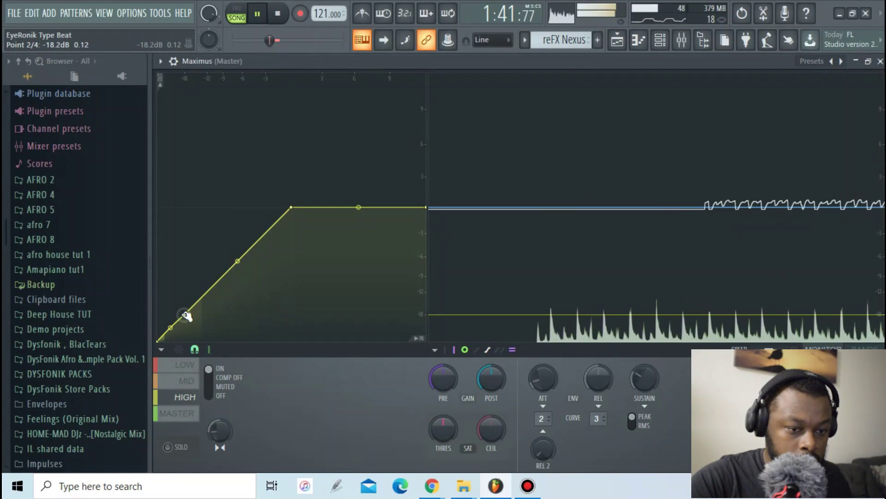
key(space)
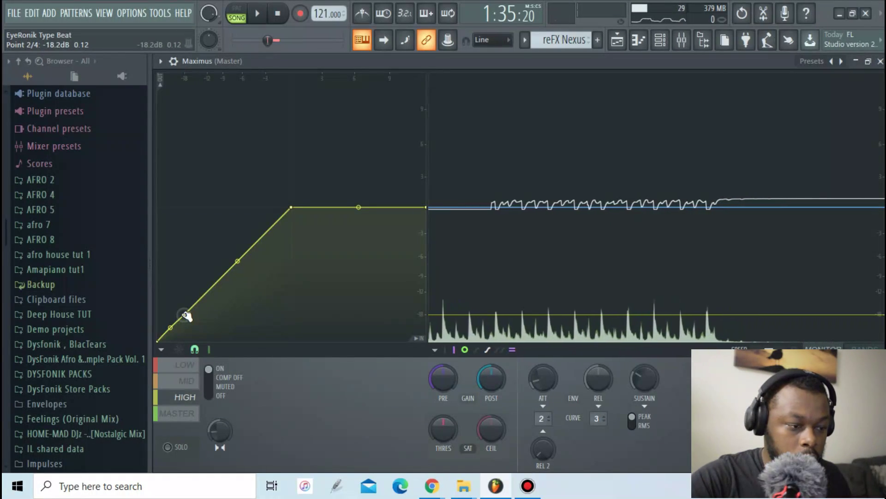
drag(182, 318, 180, 324)
key(space)
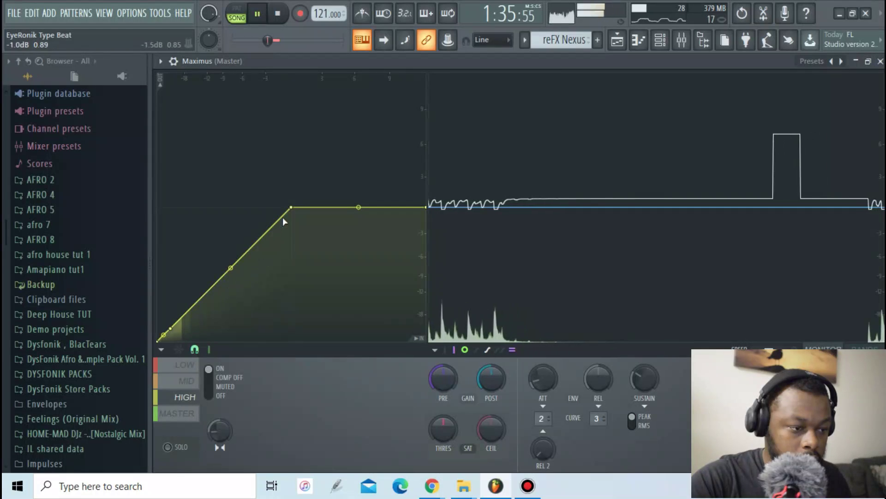
drag(291, 211, 295, 232)
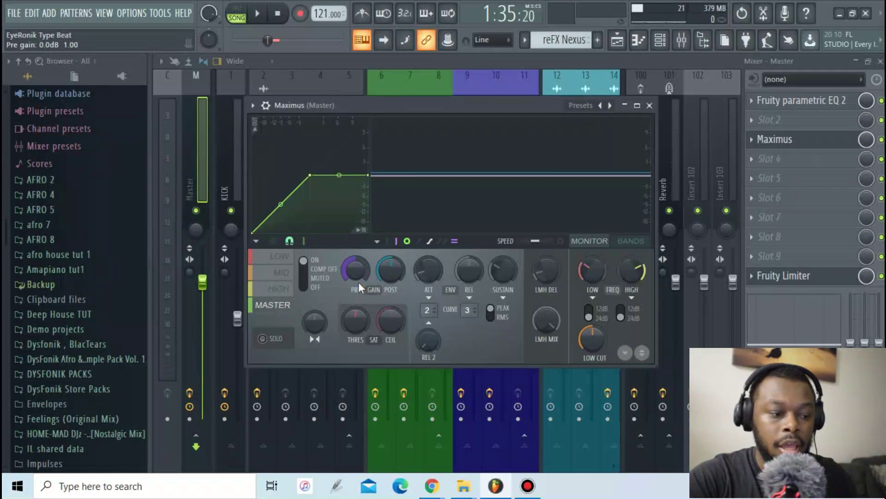
Review the compression curves of the MID, HIGH and LOW bands in the smaller Maximus window.
click(284, 274)
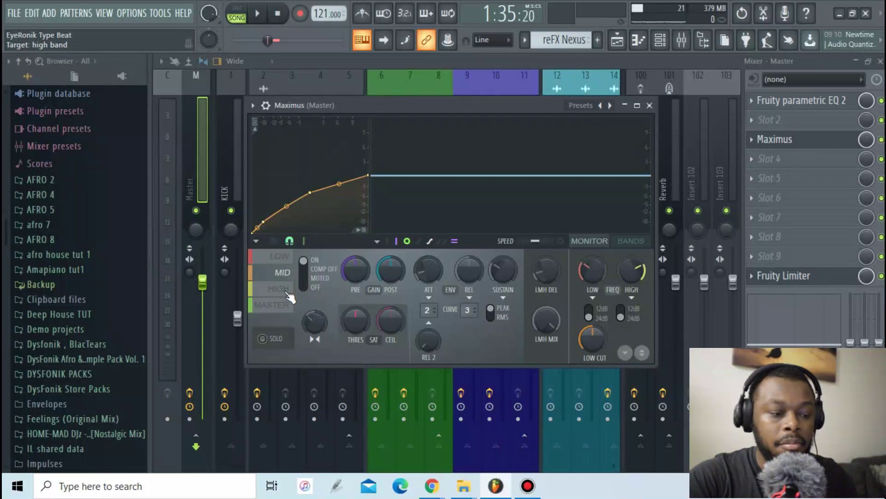
click(280, 289)
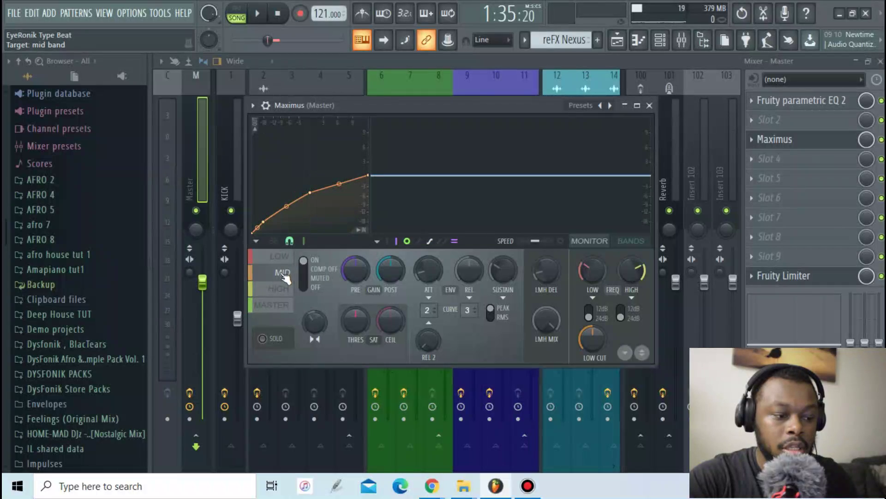
click(285, 259)
click(284, 273)
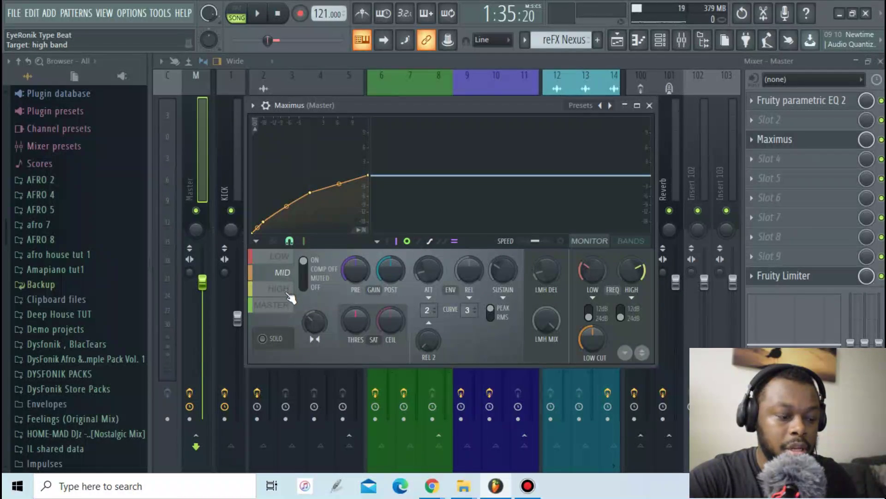
click(287, 290)
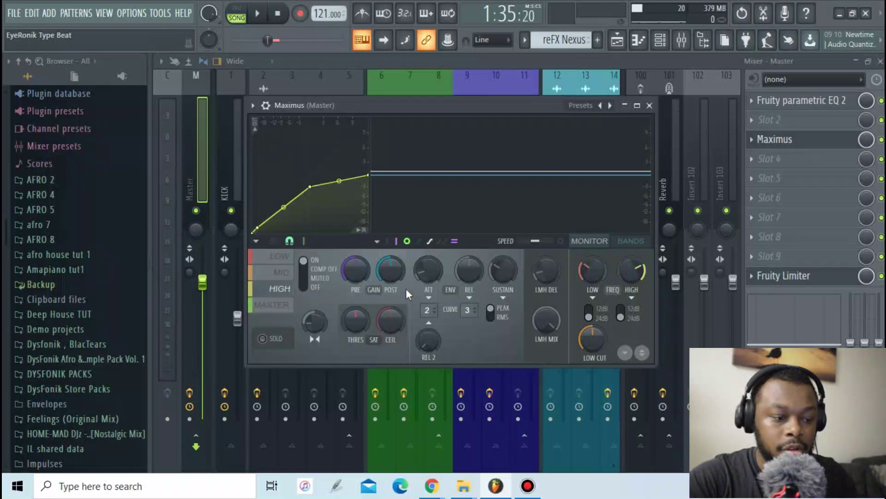
Raise the MASTER band's post gain to 1.8 dB and play the section to check the level.
click(290, 309)
scroll(390, 290, up, 2)
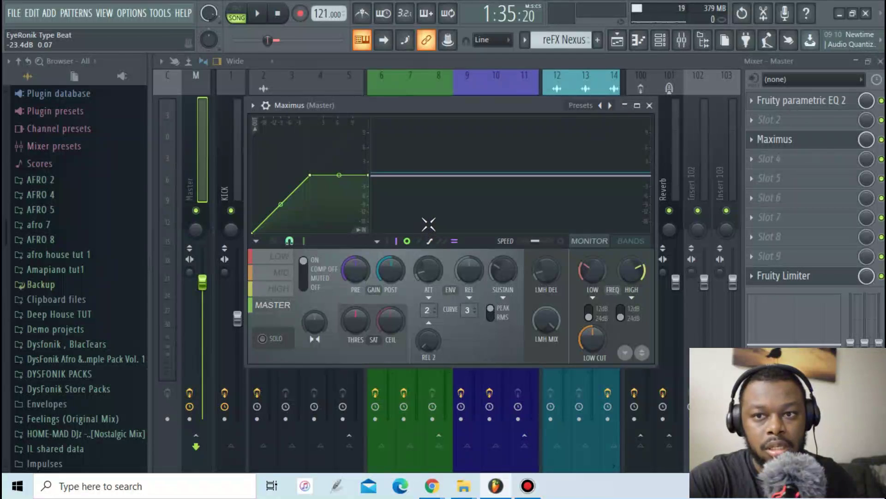
drag(390, 276, 390, 263)
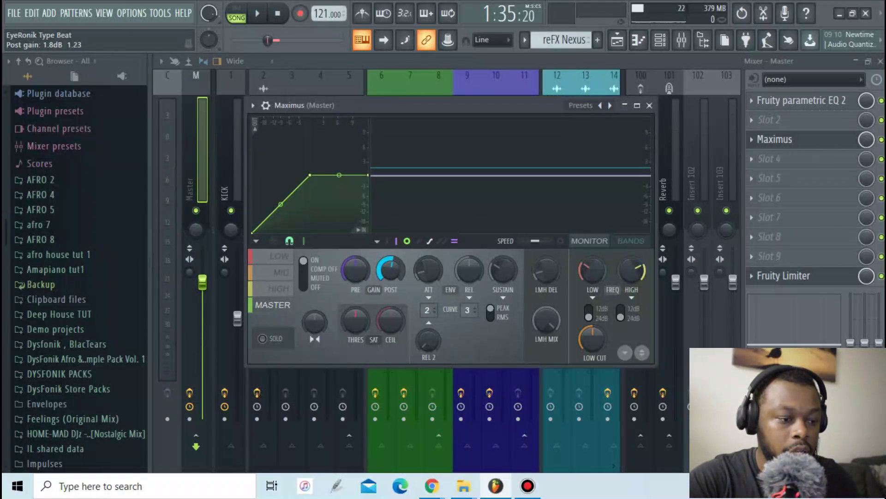
key(space)
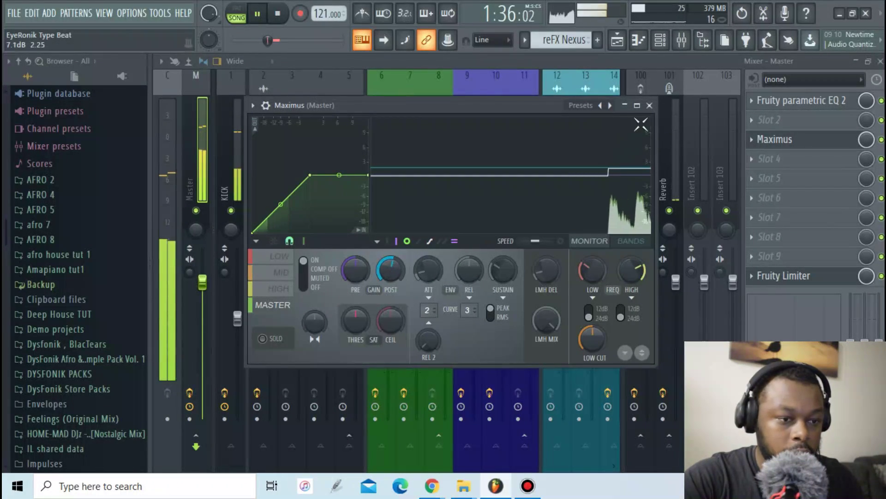
Raise the Maximus MASTER band's post gain to 5.9 dB while playing the section, and save the project.
click(637, 105)
key(space)
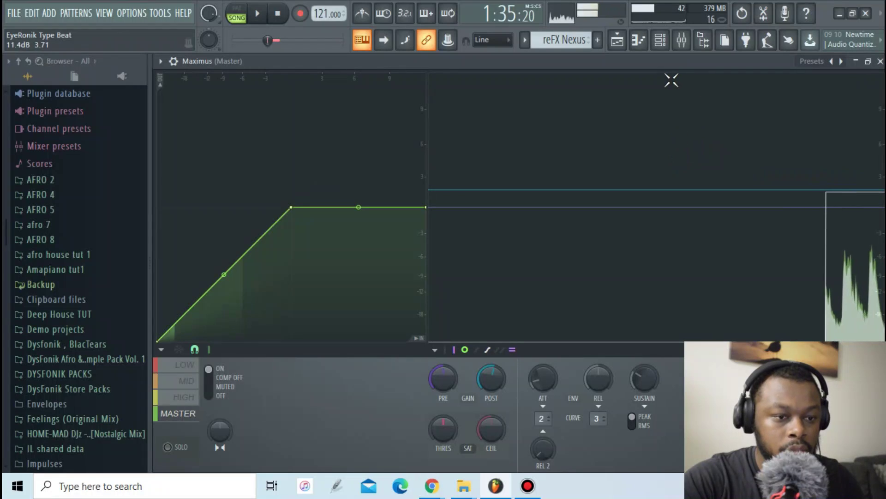
click(868, 61)
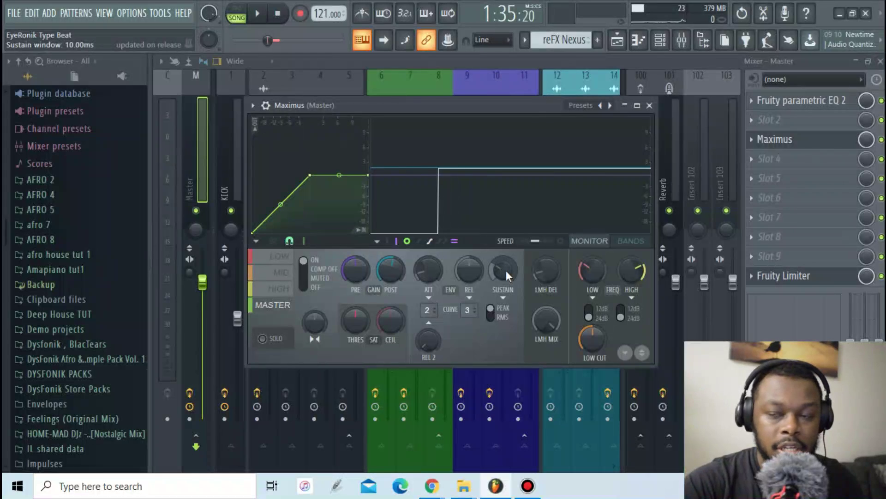
drag(456, 107, 517, 96)
key(space)
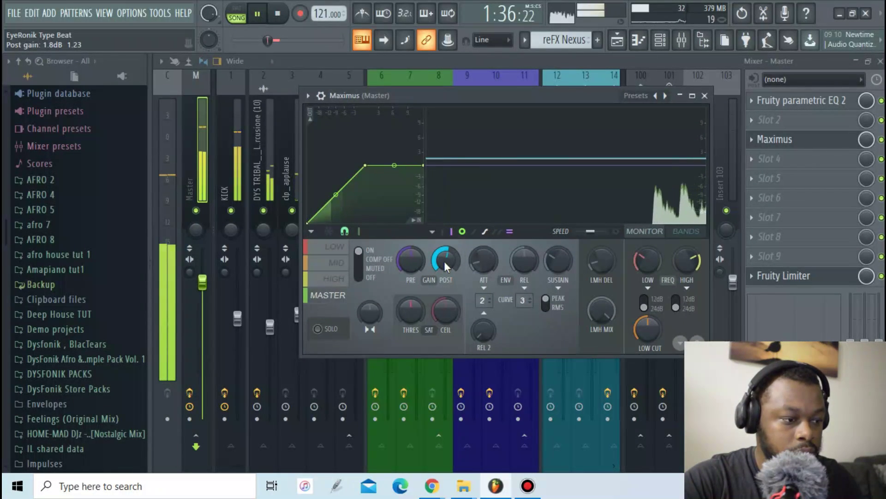
drag(445, 261, 444, 227)
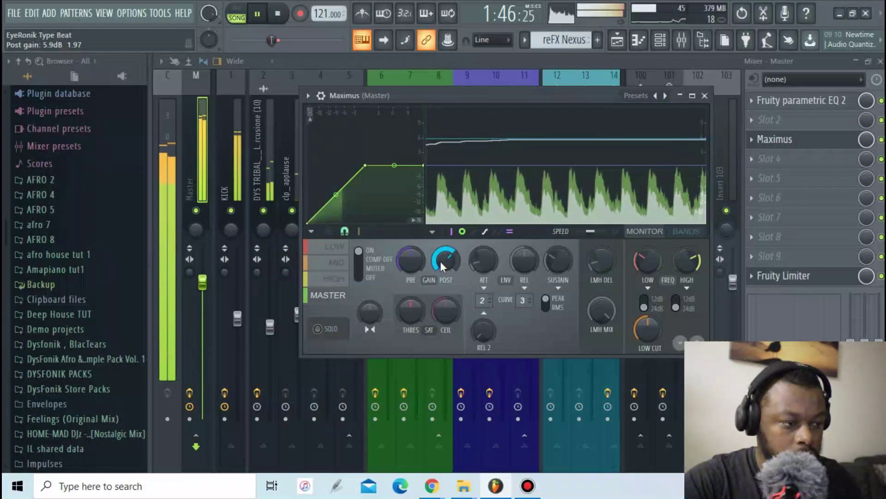
key(ctrl+s)
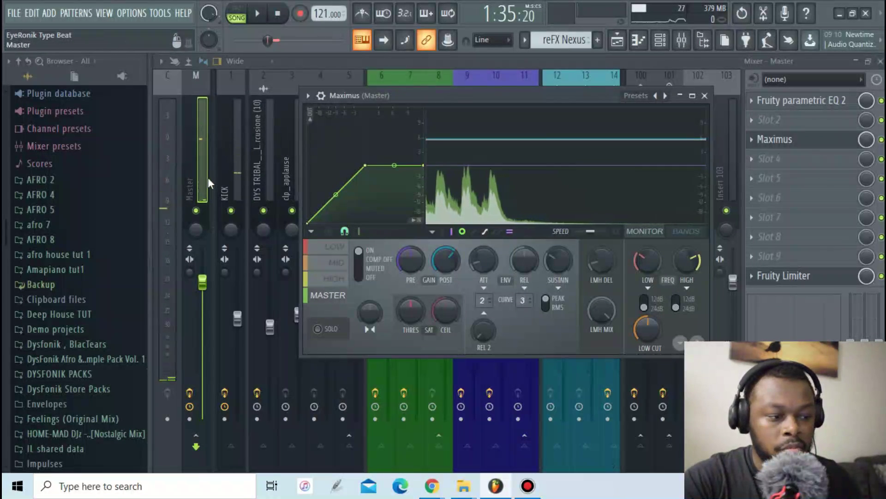
click(705, 96)
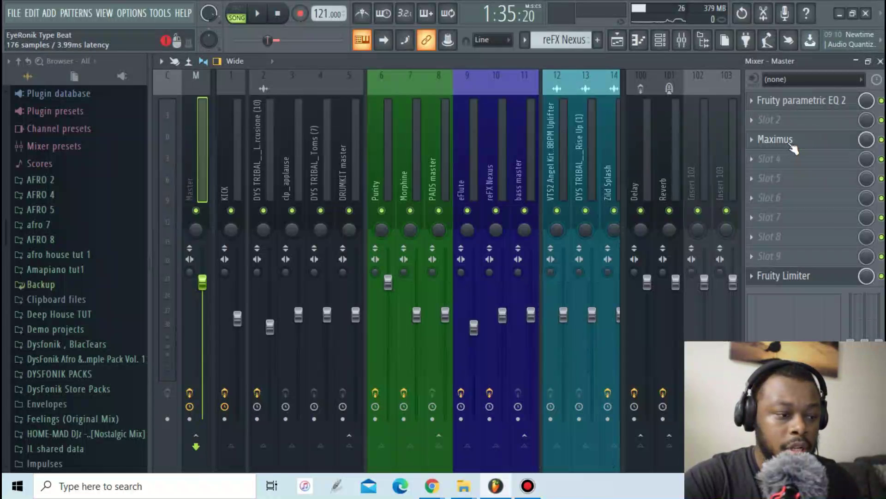
Raise the gain of the Master track's Fruity Limiter to 1.6 dB and play the section to check the peaks.
click(803, 276)
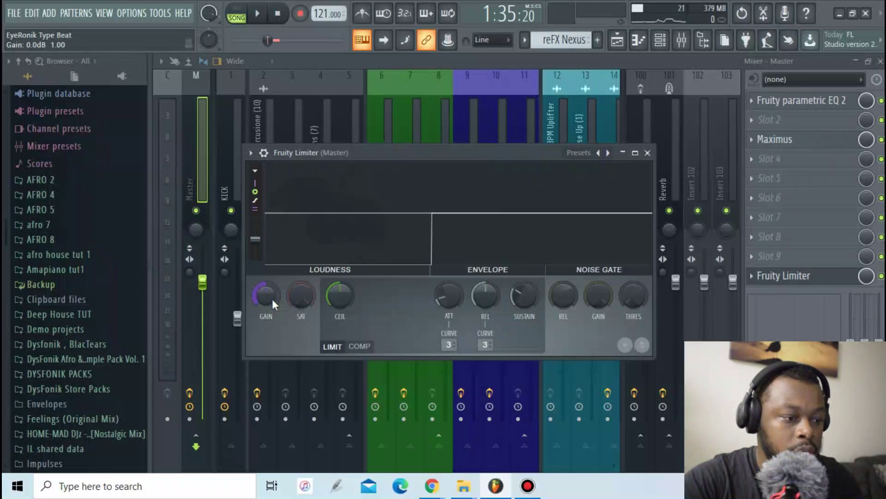
drag(272, 298, 272, 290)
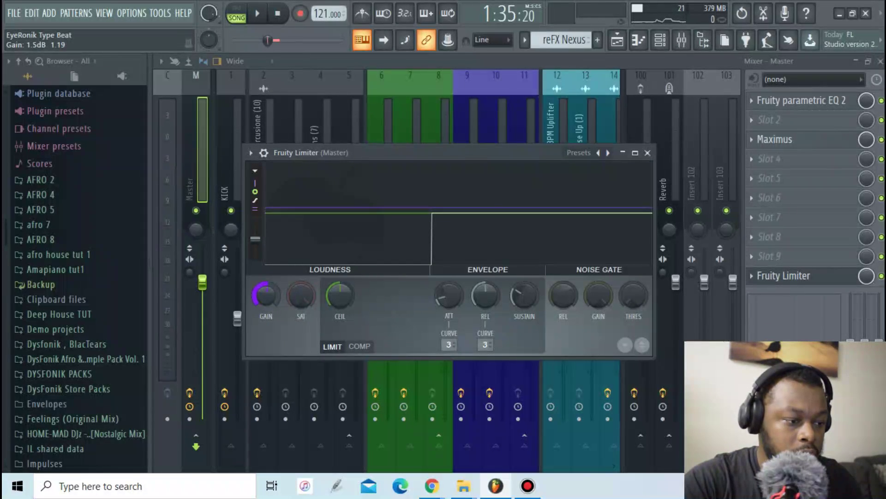
key(space)
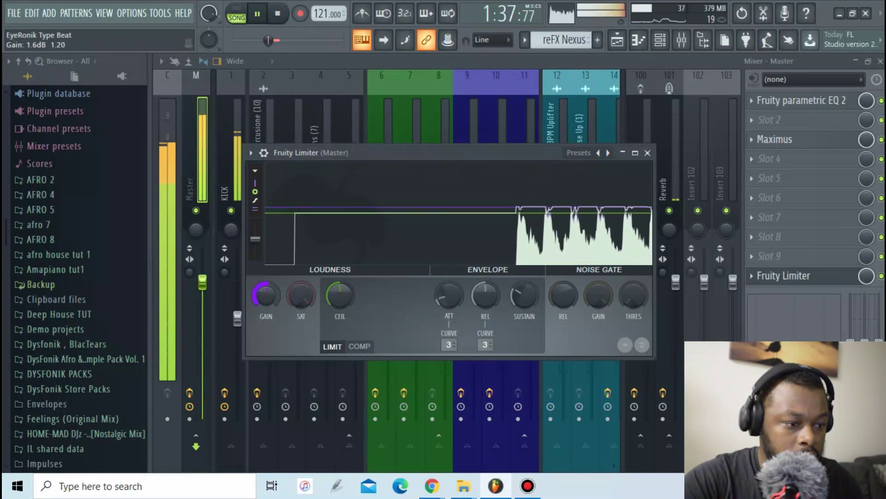
key(space)
Lower the limiter's gain to just above the ceiling line in the enlarged view while the section plays.
double_click(390, 152)
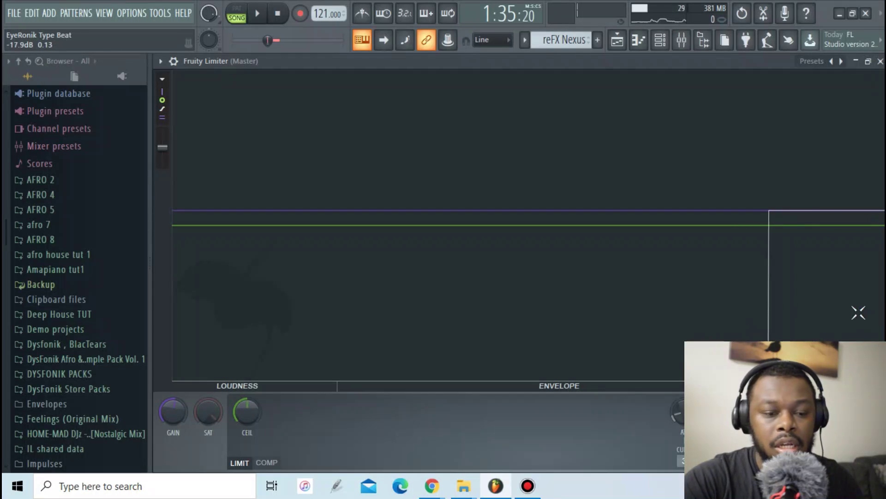
key(space)
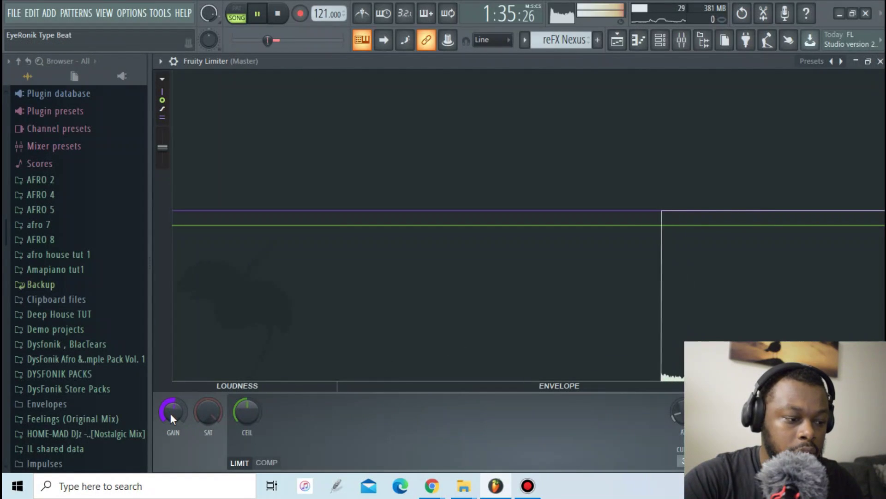
drag(170, 412, 170, 424)
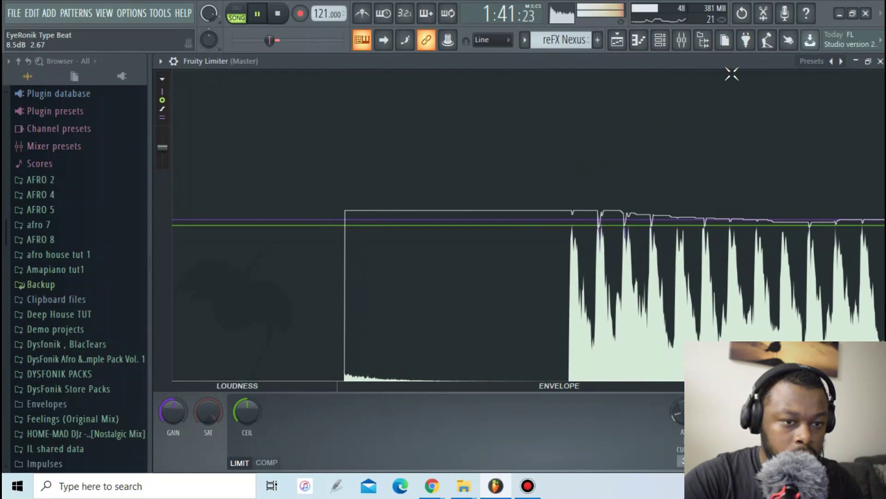
click(868, 62)
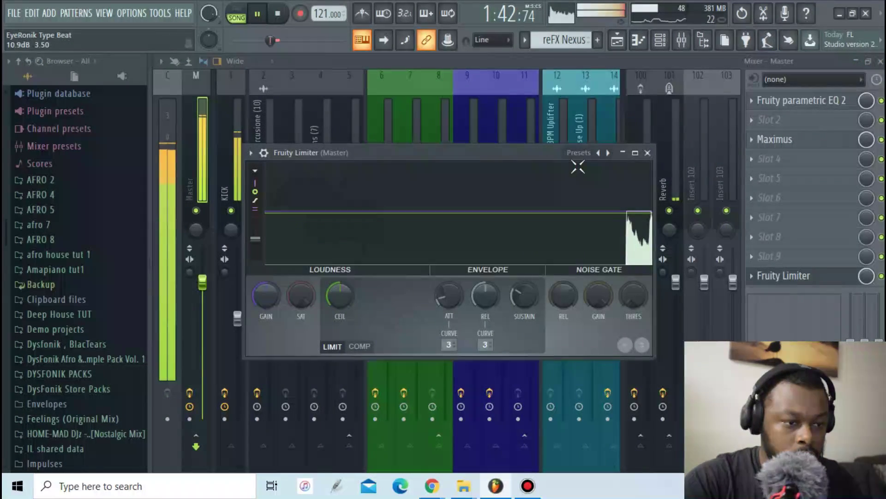
click(646, 151)
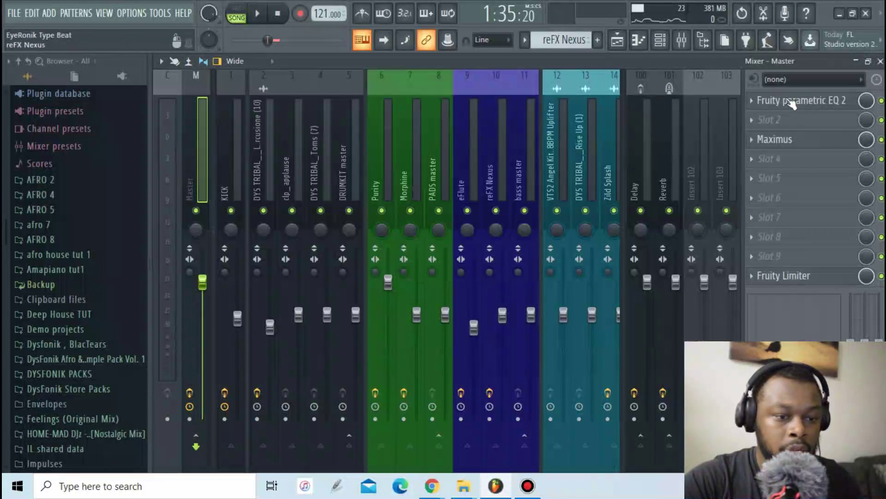
Insert a second Fruity Parametric EQ 2 in slot 5 of the Master track, between Maximus and Fruity Limiter.
click(822, 182)
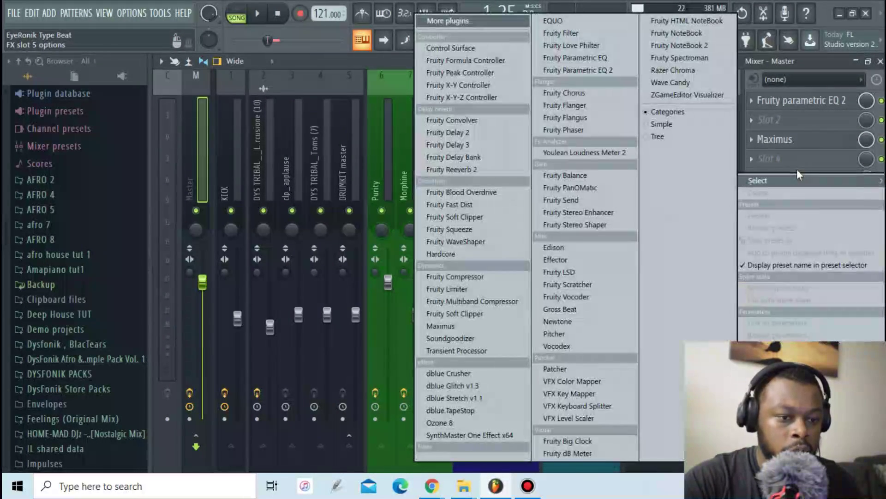
click(589, 70)
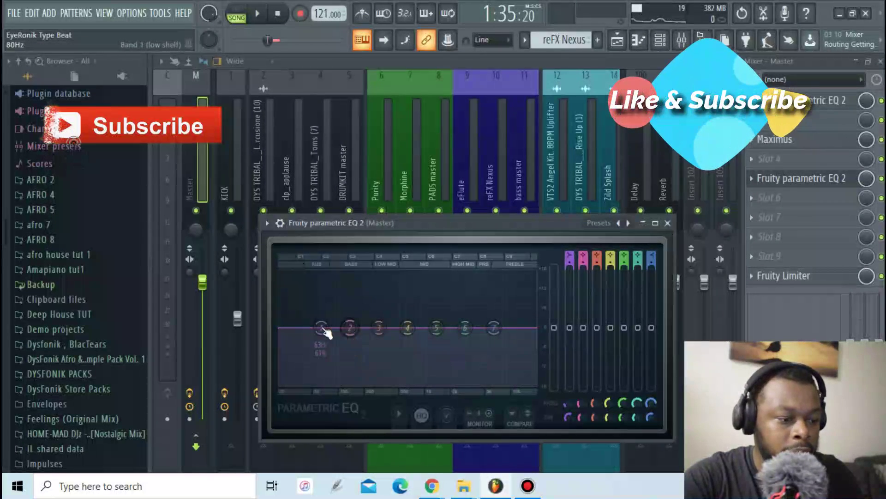
drag(531, 224, 563, 115)
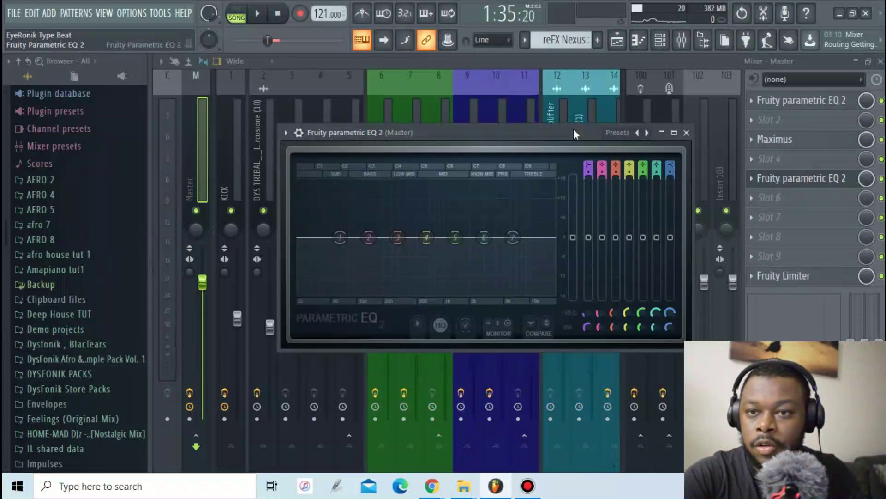
drag(574, 130, 565, 122)
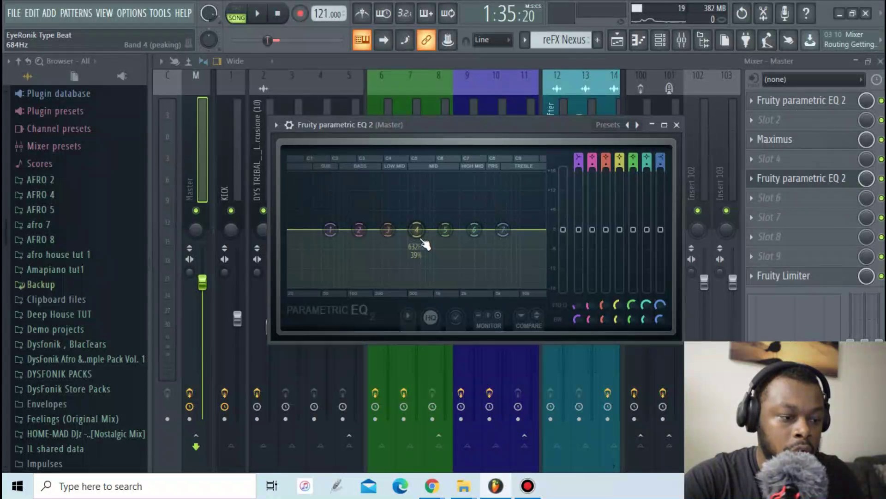
During playback, set the new EQ's band 1 low shelf to a steeper cut of about 6 dB near 26 Hz.
key(space)
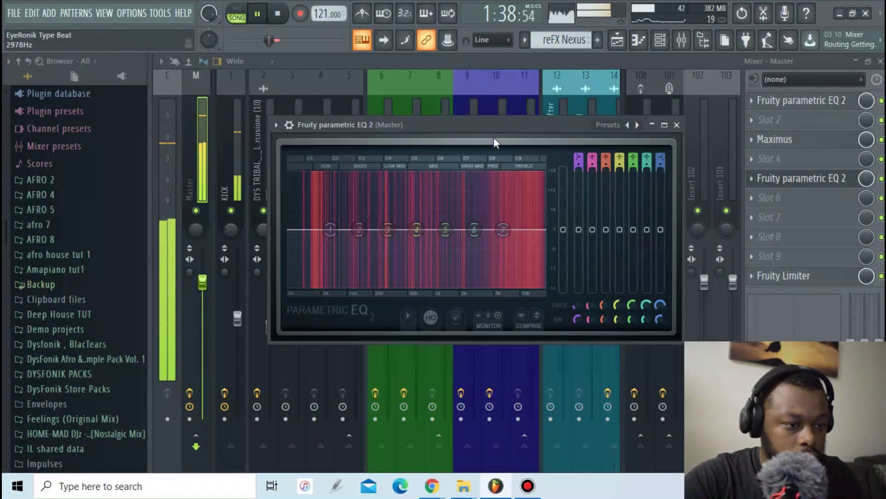
drag(331, 229, 293, 240)
right_click(293, 240)
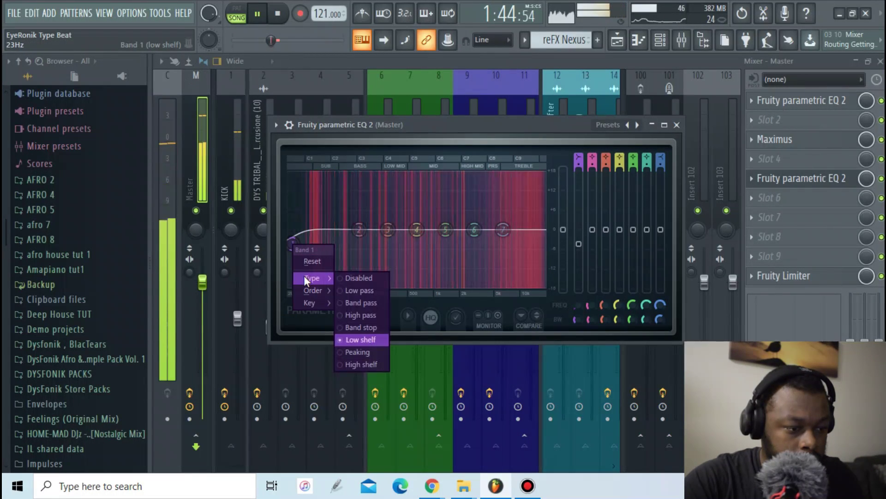
click(351, 291)
drag(294, 241, 297, 248)
scroll(303, 249, up, 2)
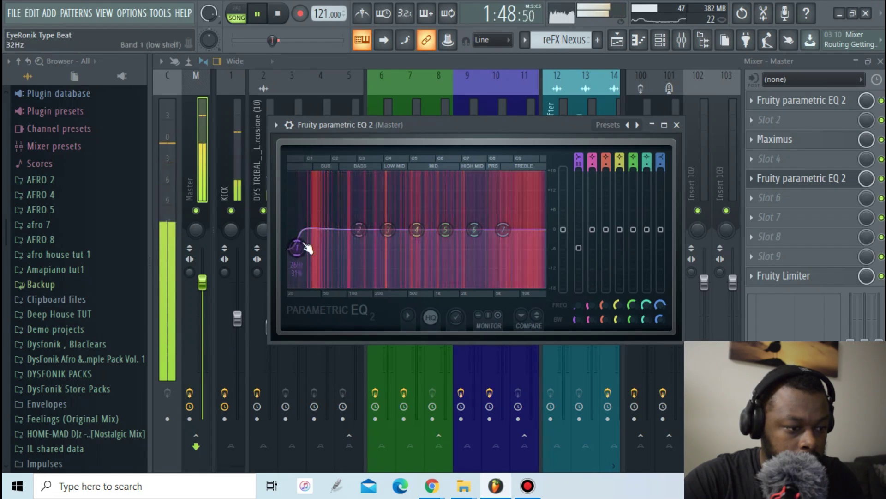
Boost band 2 by about 1.3 dB at 135 Hz, raise band 4 slightly and set band 6 near 3 kHz at about 0 dB.
drag(359, 230, 361, 226)
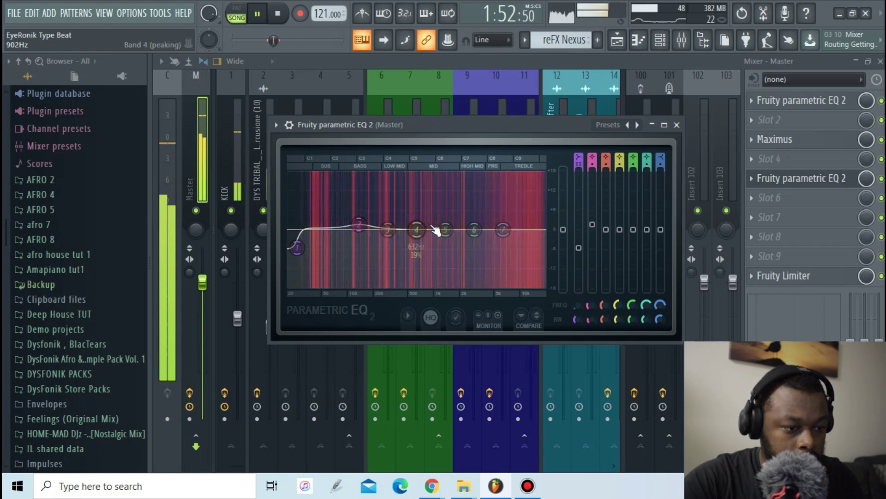
drag(417, 230, 418, 237)
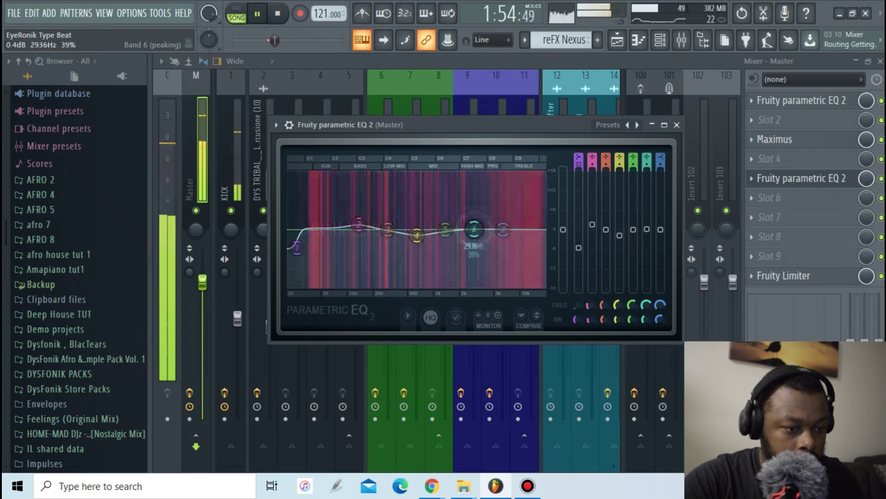
drag(474, 230, 477, 230)
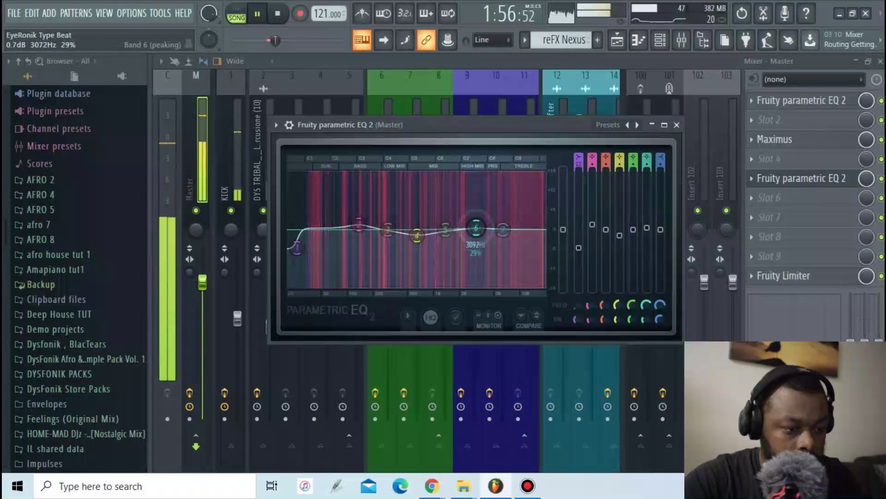
drag(417, 236, 422, 226)
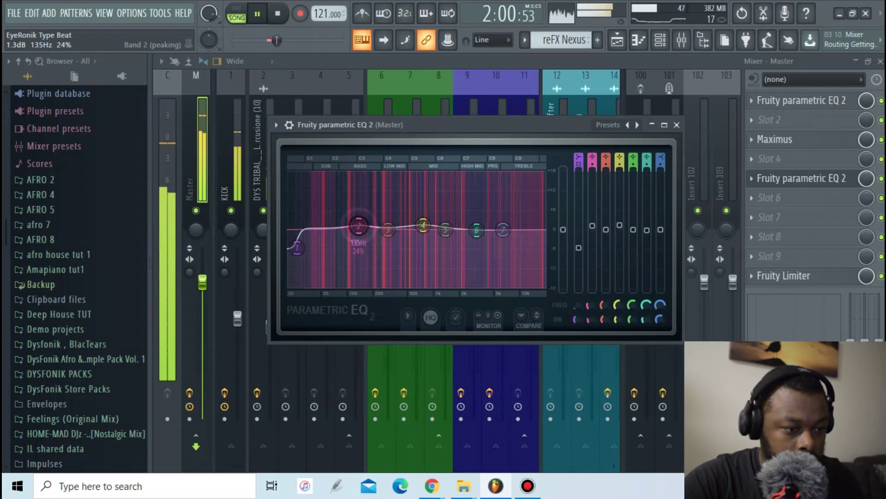
click(676, 125)
key(space)
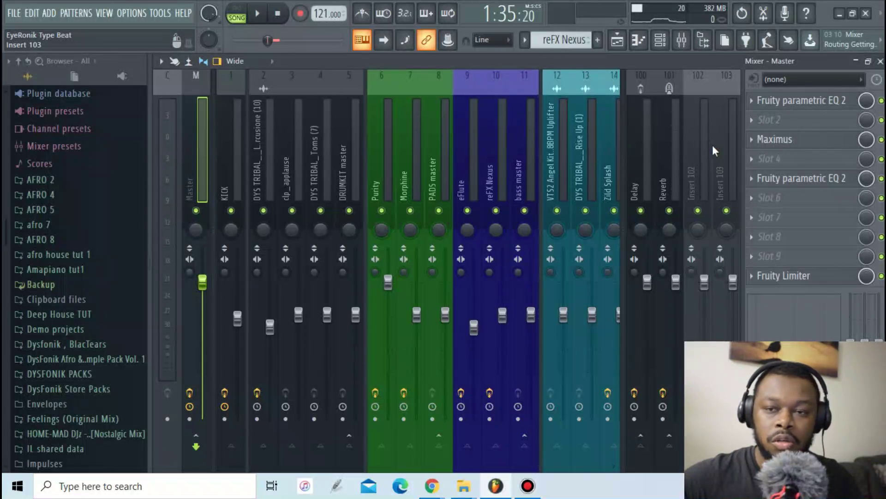
Look through the mixer's drum, pad, bass and FX tracks, including the effect slots of PADS master and clp_applause.
click(424, 157)
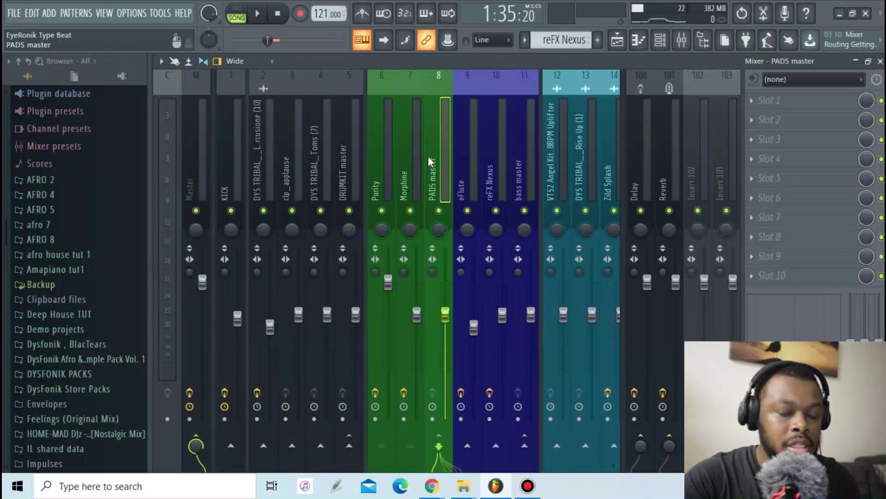
scroll(428, 156, right, 15)
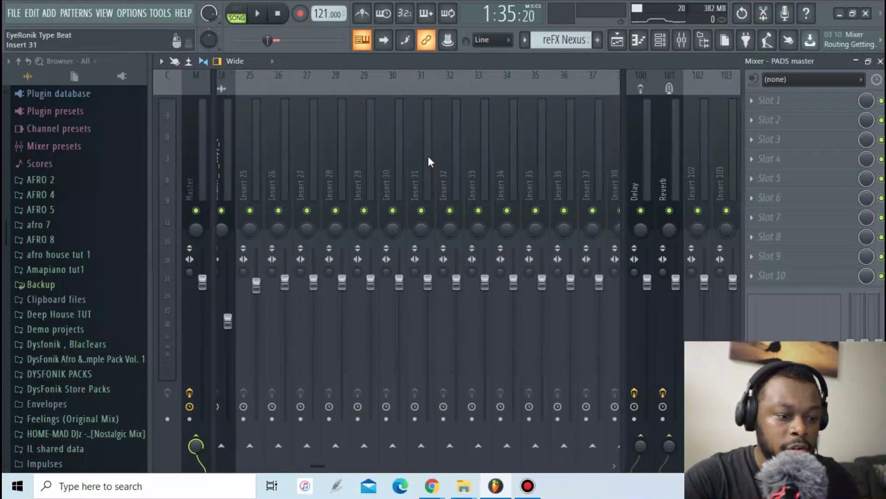
scroll(428, 156, left, 15)
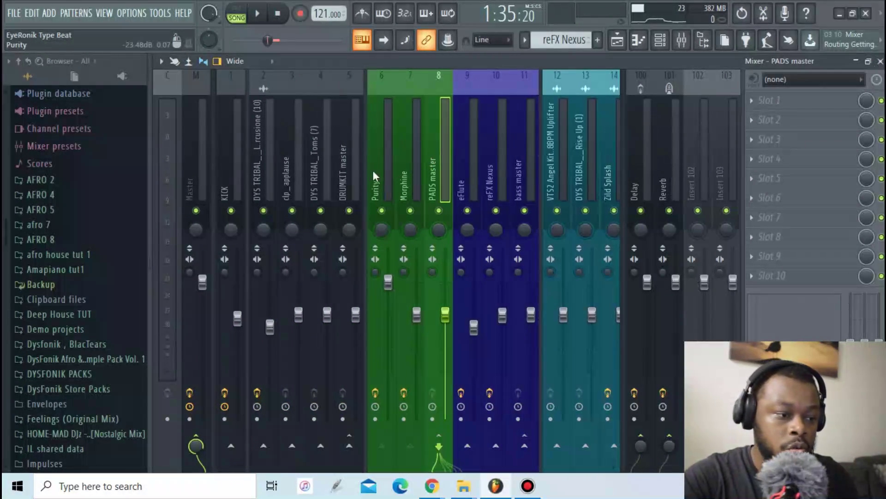
click(315, 170)
click(291, 168)
scroll(294, 170, right, 13)
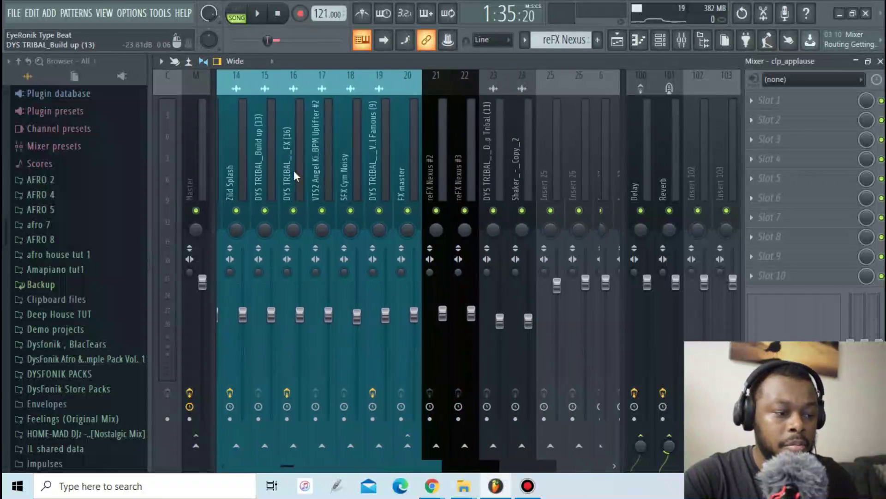
scroll(294, 170, left, 5)
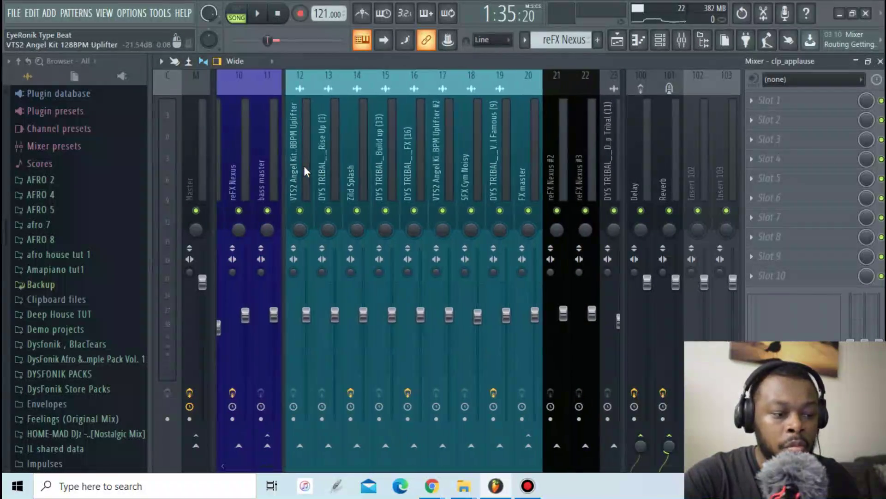
scroll(304, 170, left, 9)
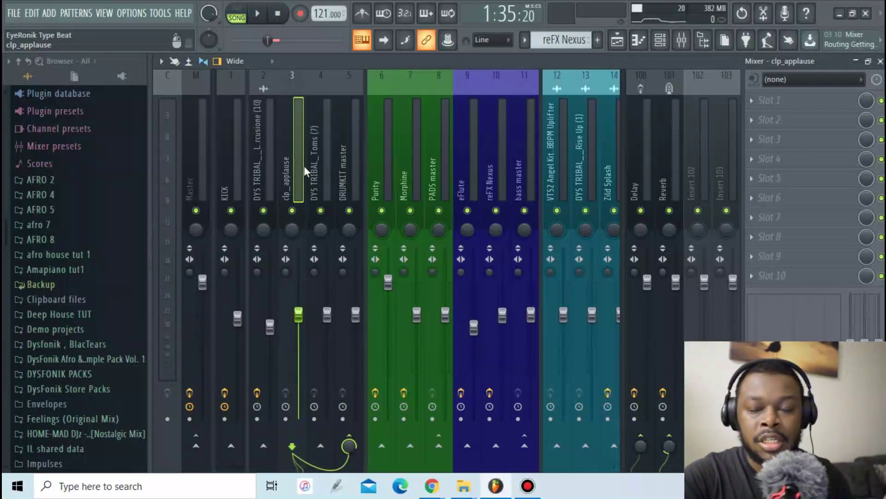
scroll(325, 177, right, 3)
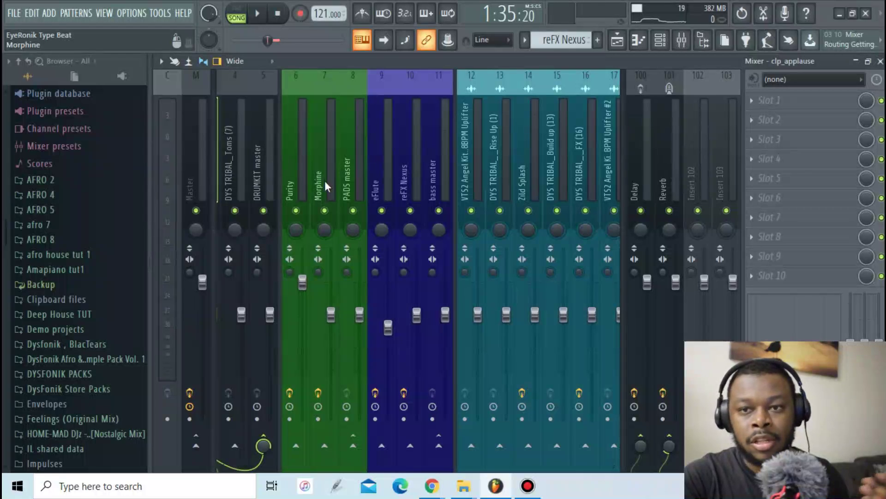
scroll(322, 175, left, 3)
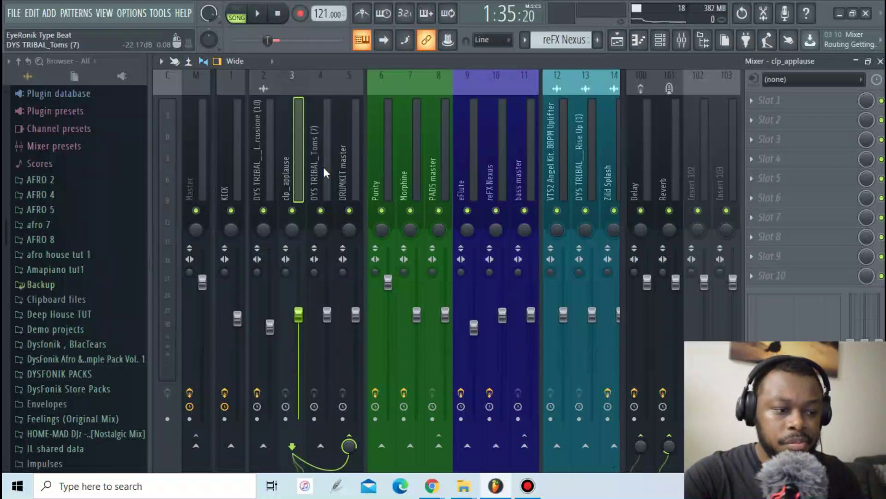
scroll(392, 139, down, 3)
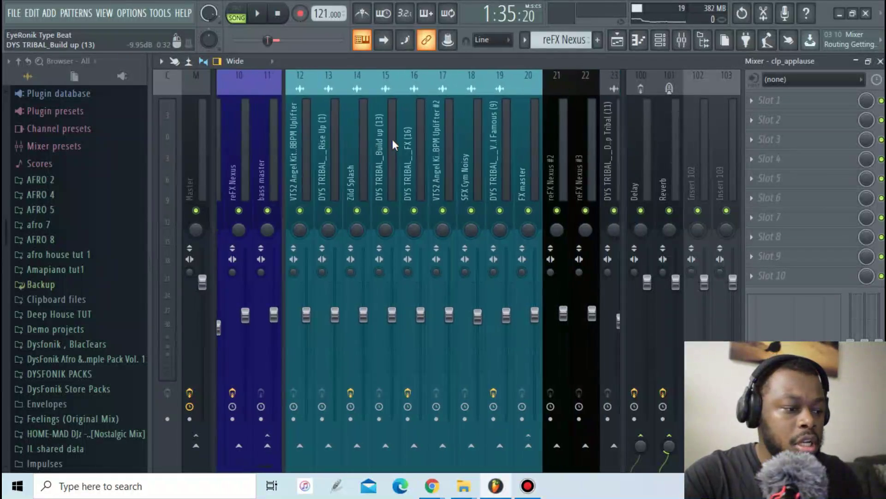
Check the Master track's effect slots, glance at the playlist arrangement and look across the mixer's group tracks again.
scroll(392, 140, up, 3)
click(205, 134)
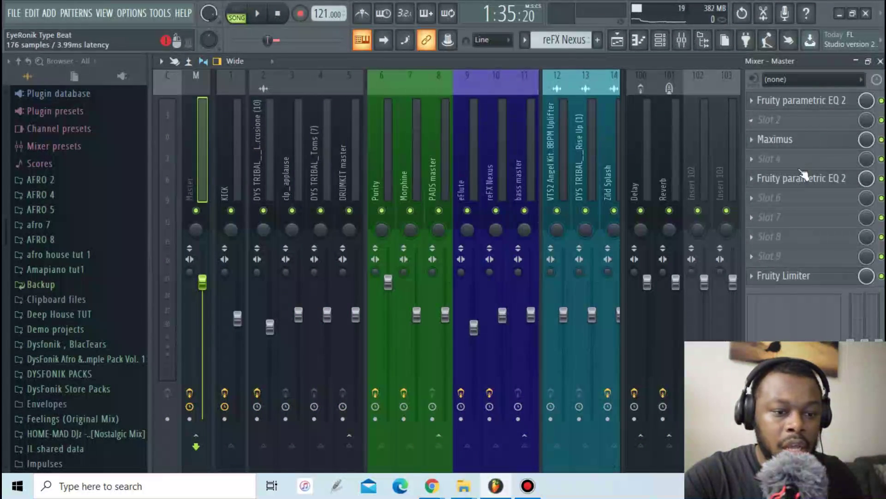
click(681, 41)
click(680, 42)
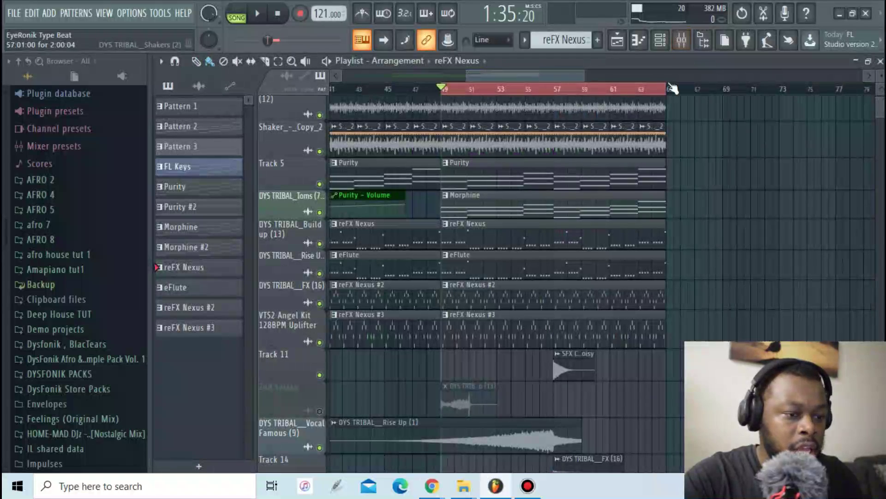
click(679, 42)
scroll(542, 137, down, 8)
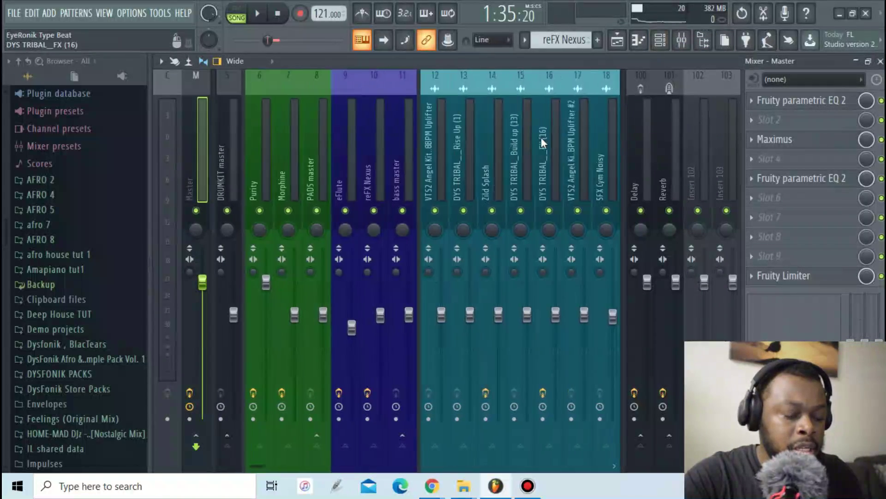
scroll(541, 137, up, 8)
scroll(541, 137, down, 3)
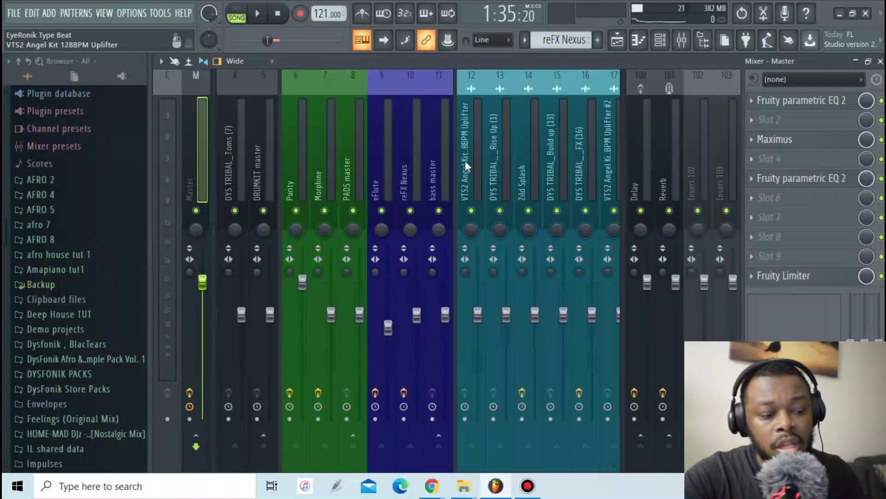
Insert Fruity Parametric EQ 2 in slot 1 of the bass master track and raise band 5 by about 0.8 dB near 1354 Hz.
click(441, 152)
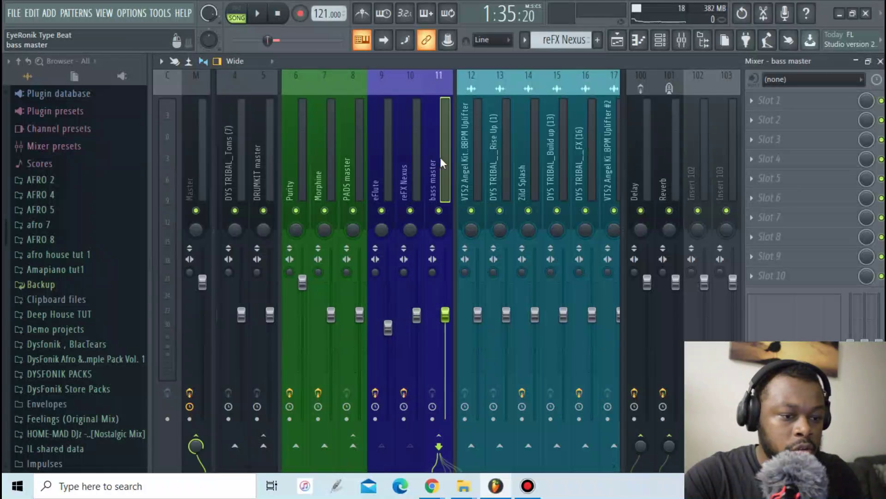
click(756, 100)
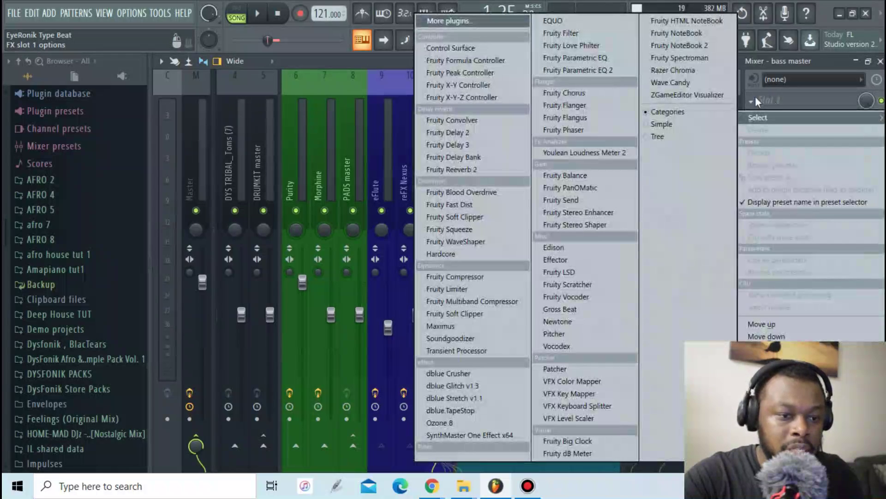
click(614, 70)
drag(335, 226, 334, 224)
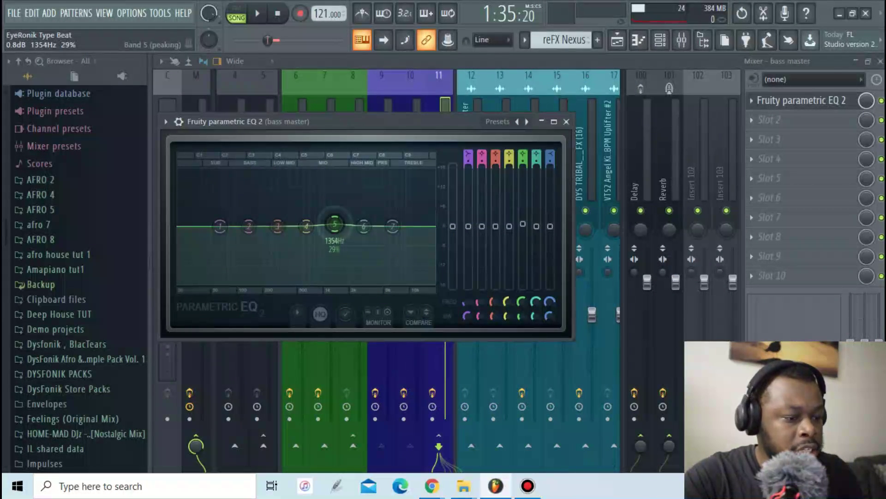